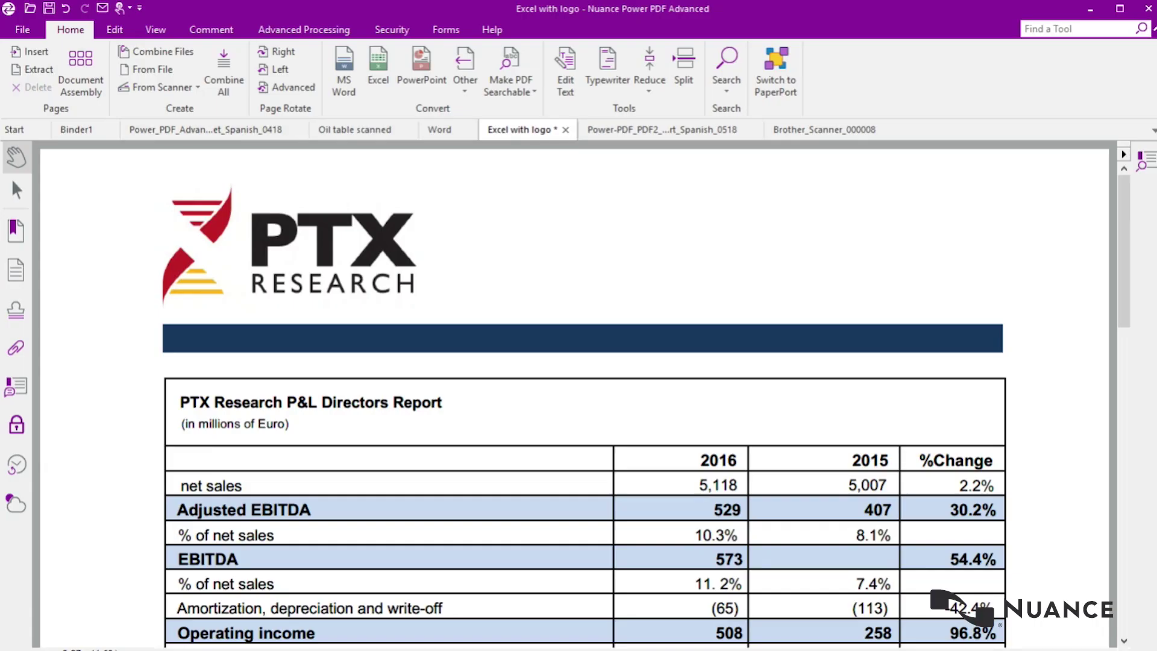
Step: Combine all seven open PDFs into a new Binder1 document
click(223, 71)
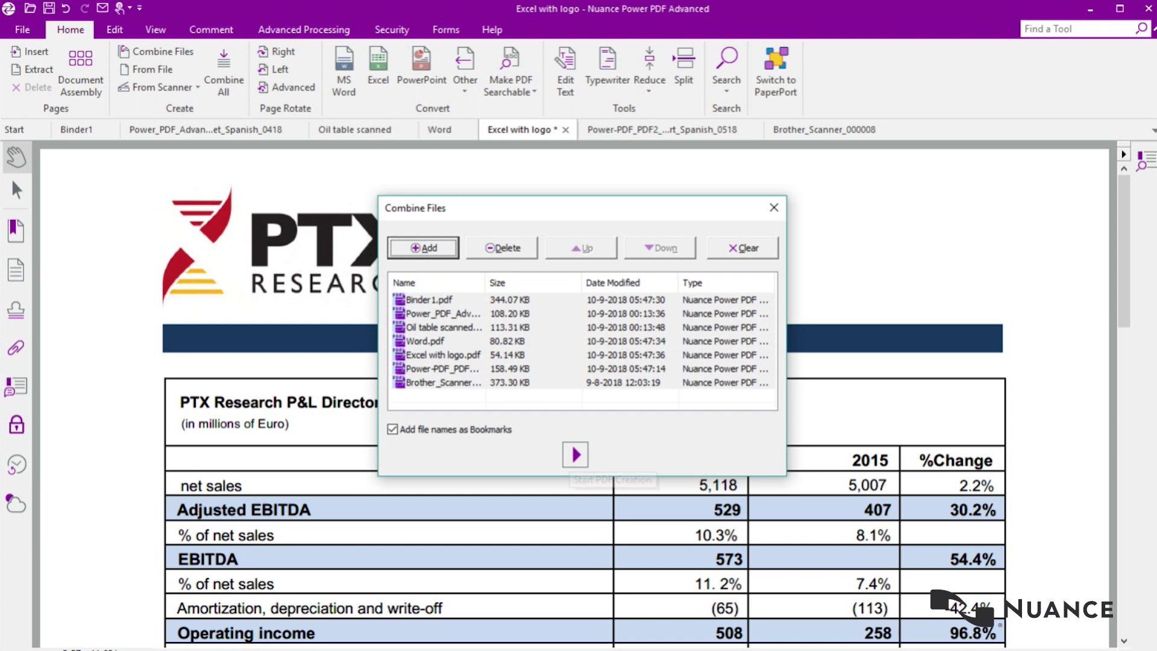
click(575, 455)
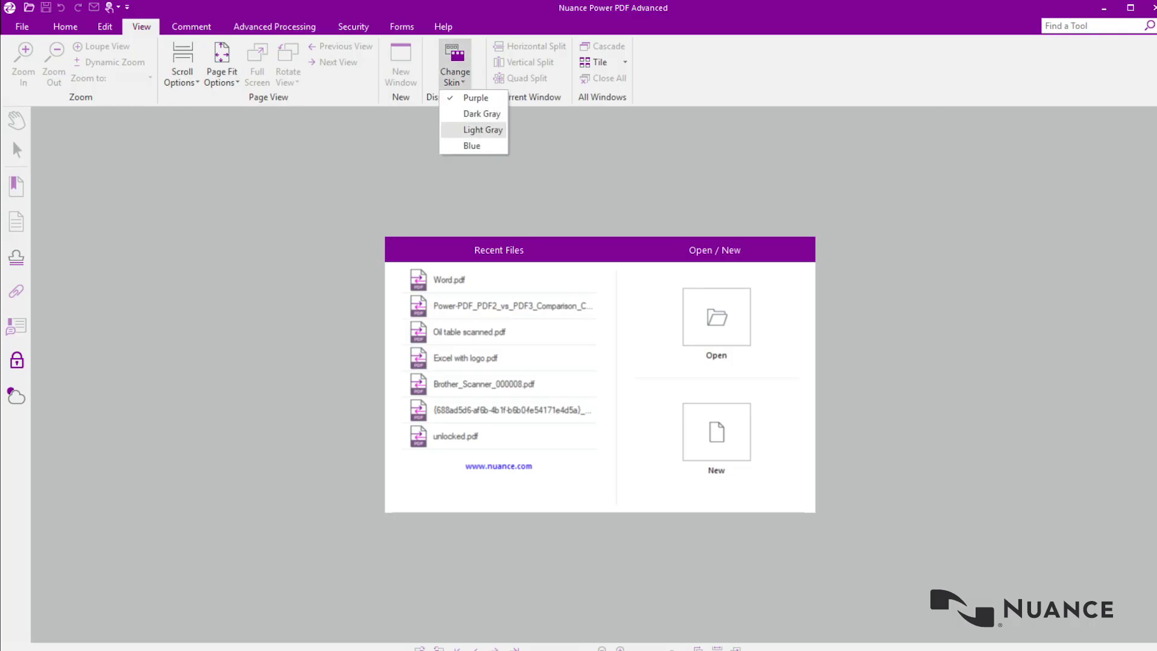
click(474, 113)
click(455, 66)
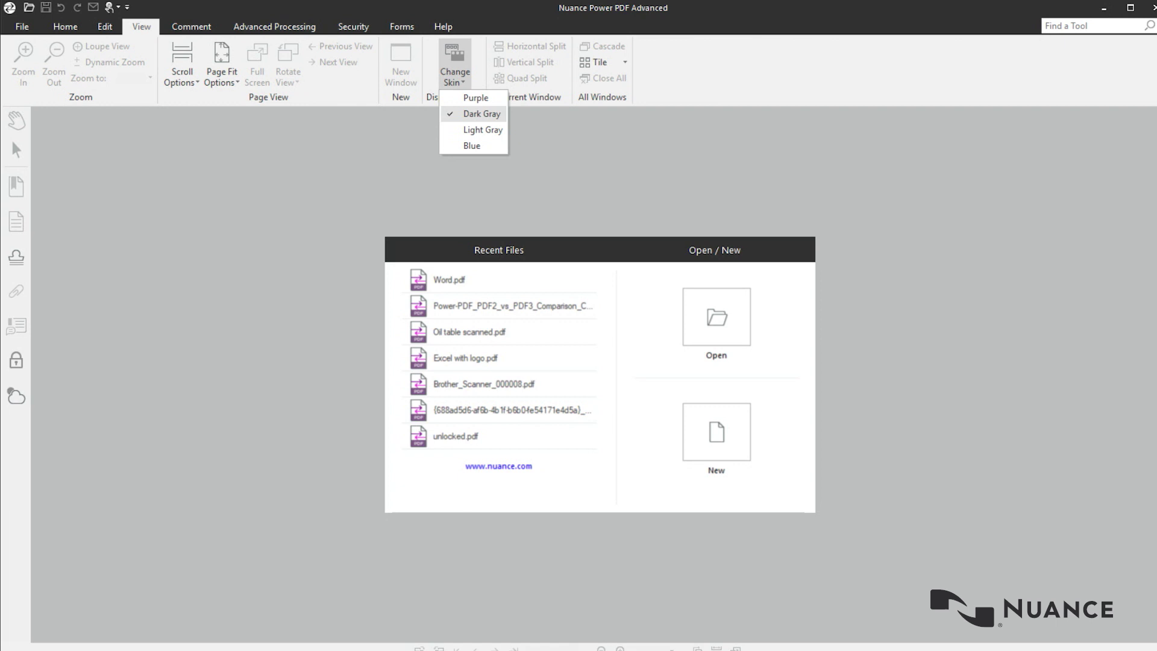
click(482, 130)
click(455, 66)
click(472, 145)
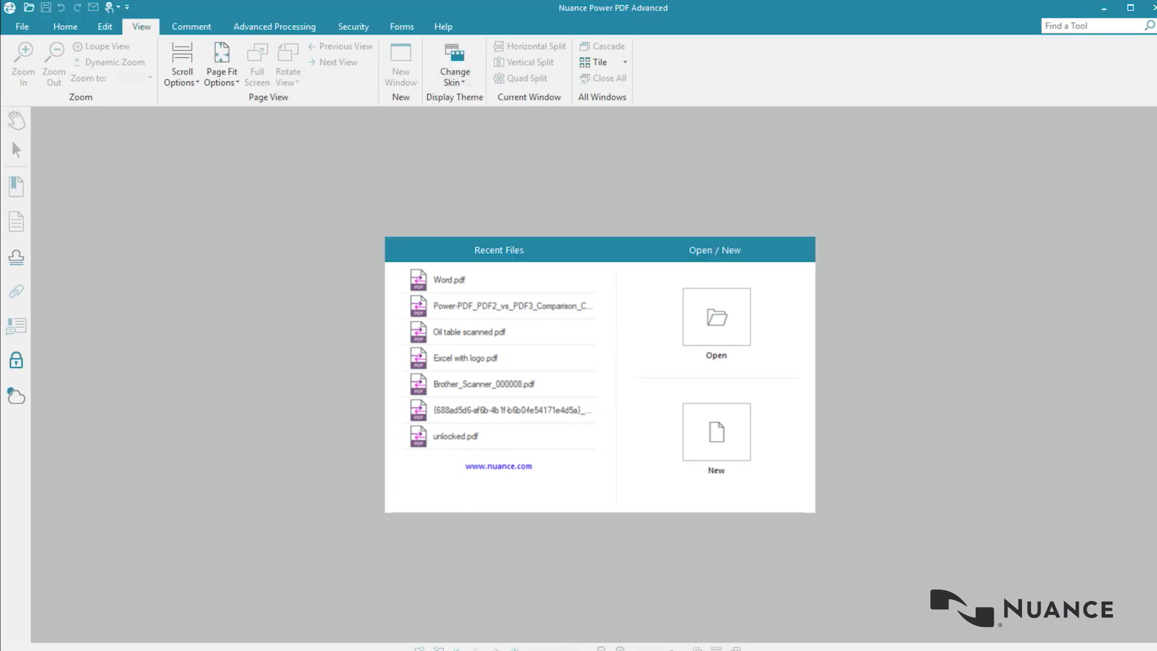
click(455, 66)
click(476, 98)
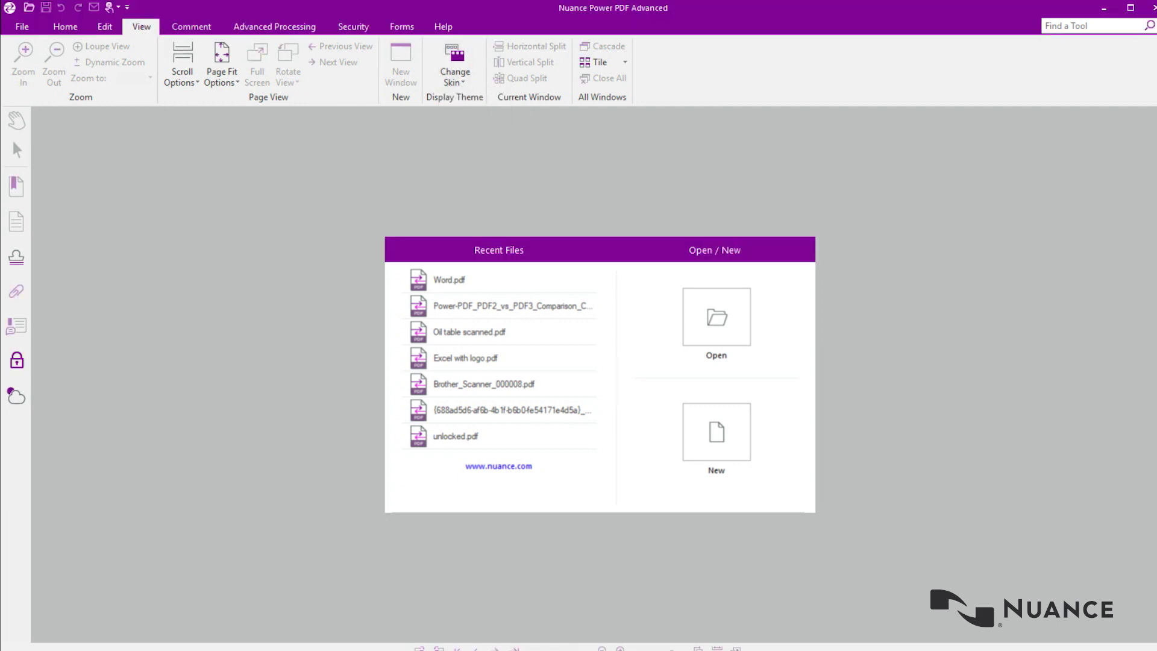
click(455, 66)
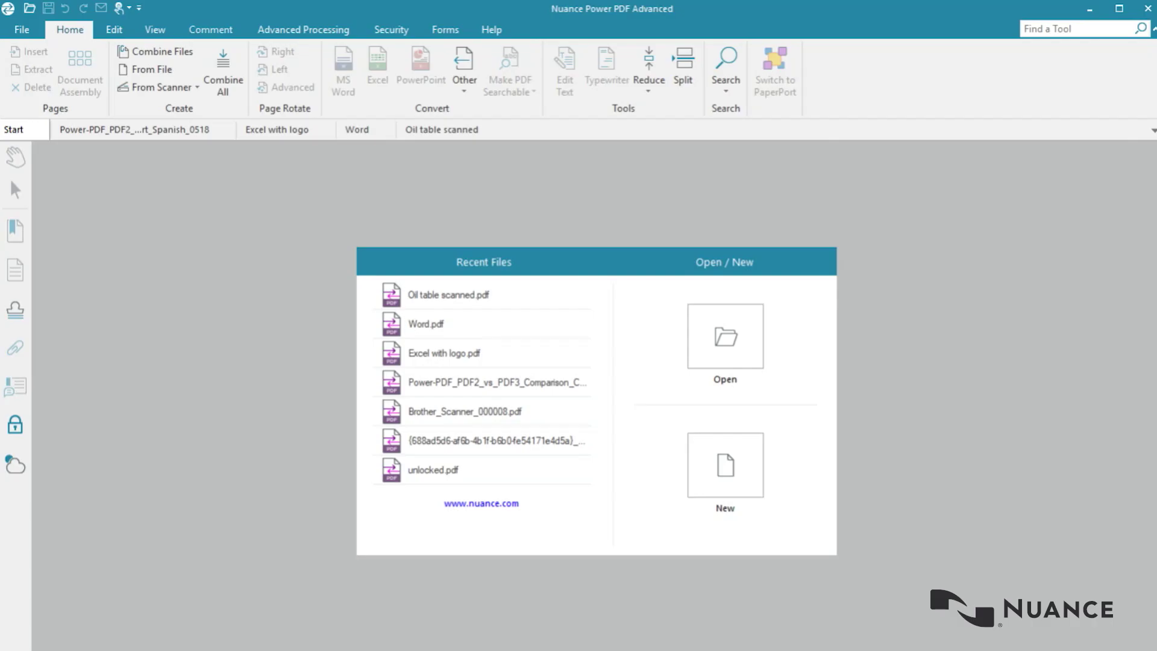
key(alt+v)
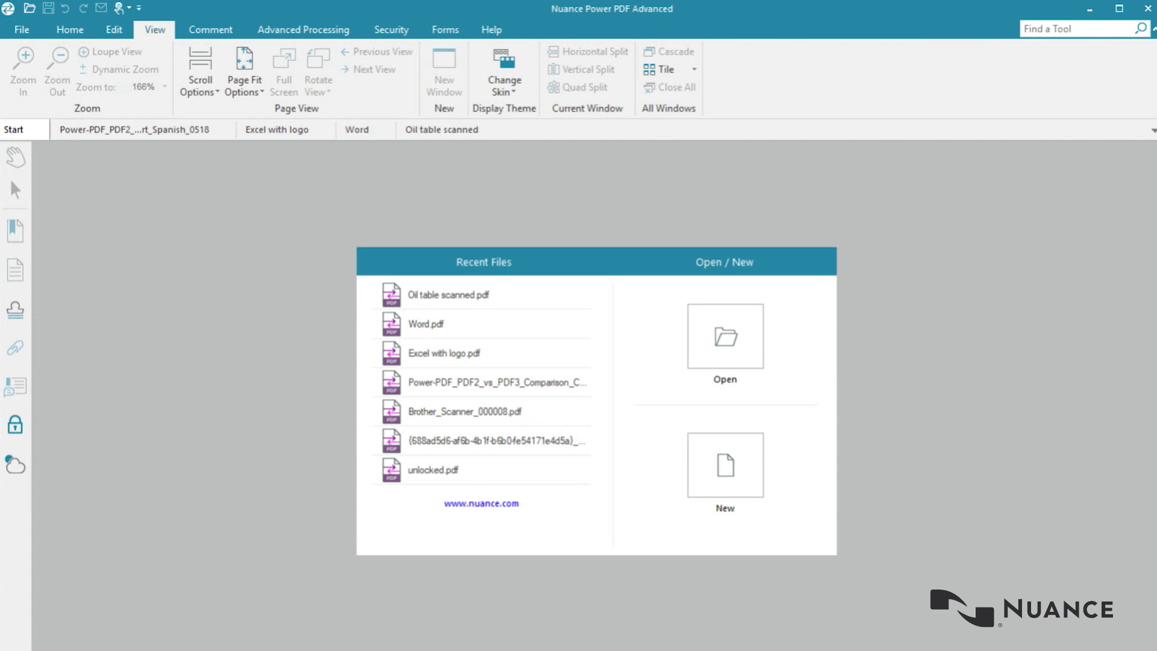
key(alt+s)
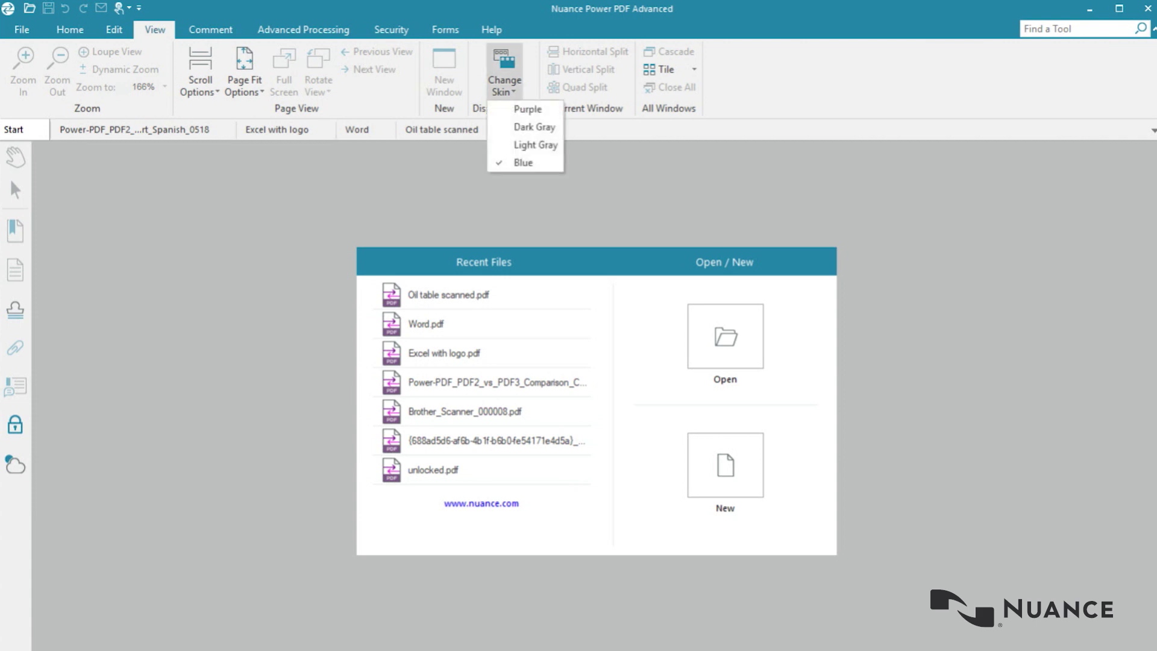
key(Down)
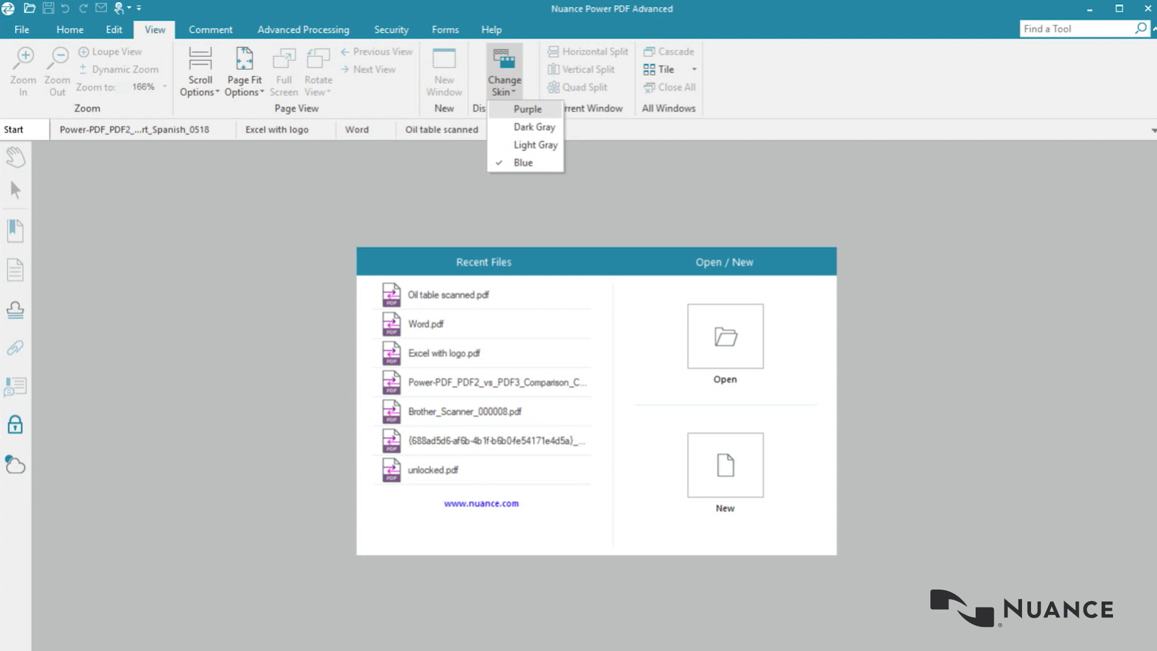
key(Down)
key(Down)
key(Down)
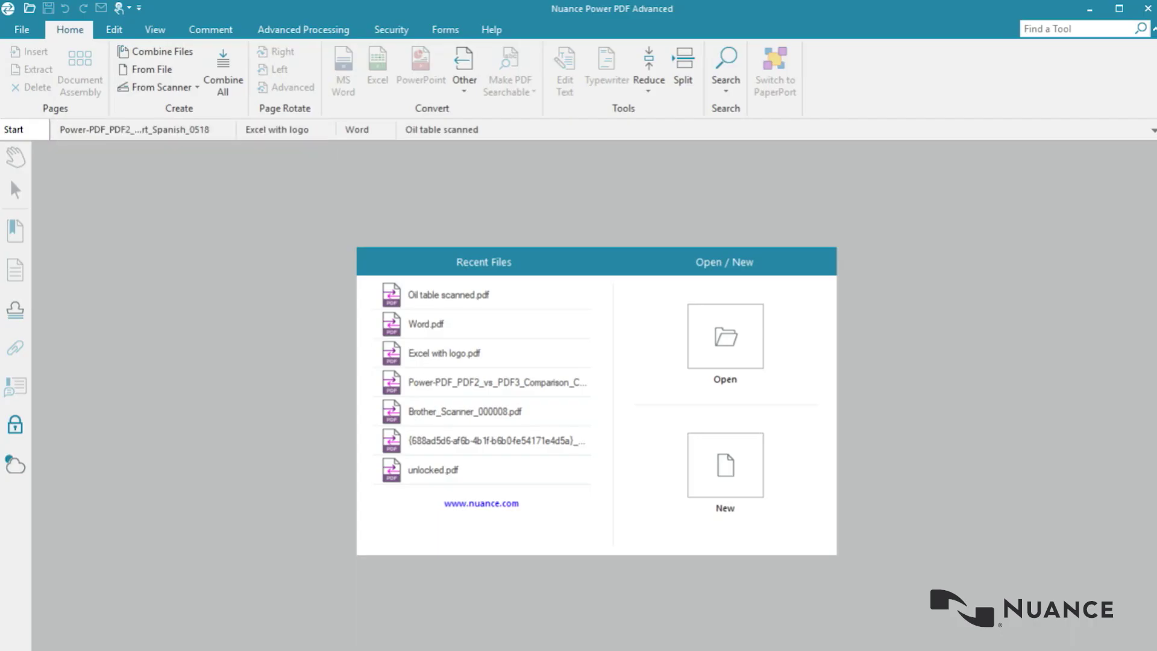
Step: Show the Spanish comparison chart as page thumbnails and delete page 7
click(134, 130)
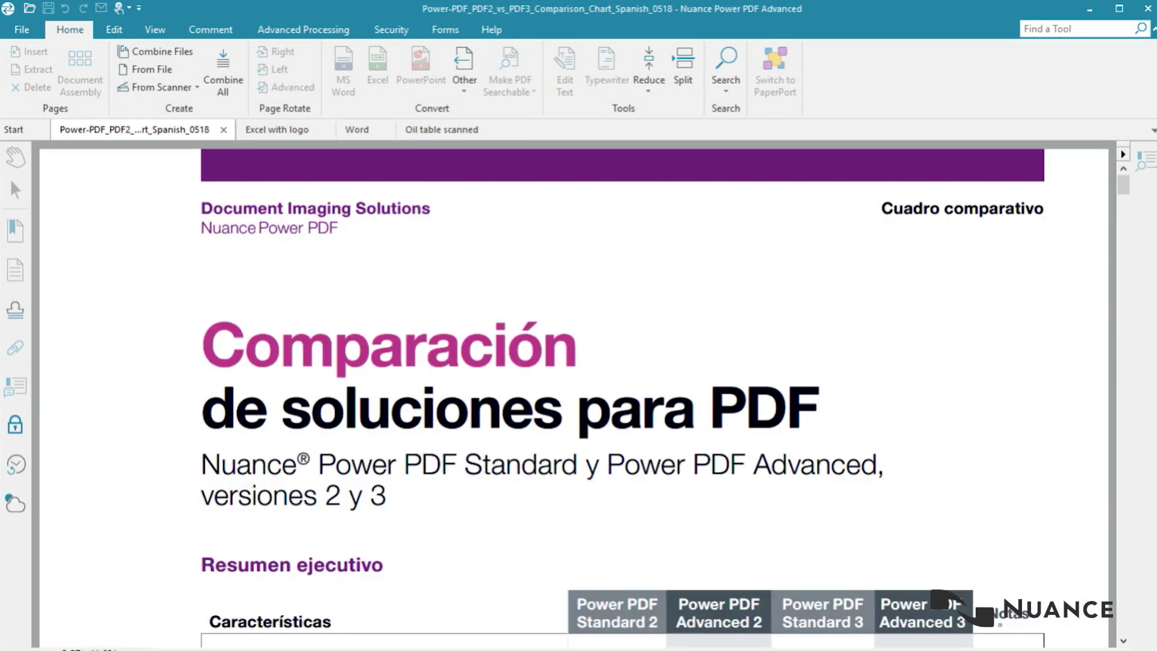
click(80, 72)
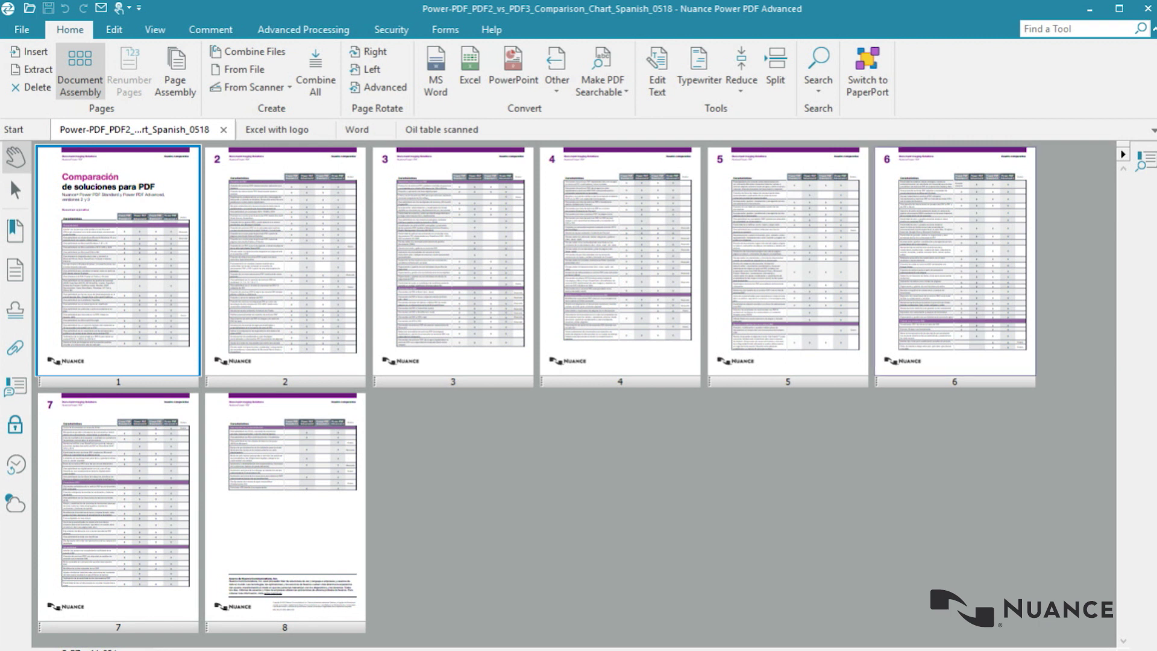
click(118, 507)
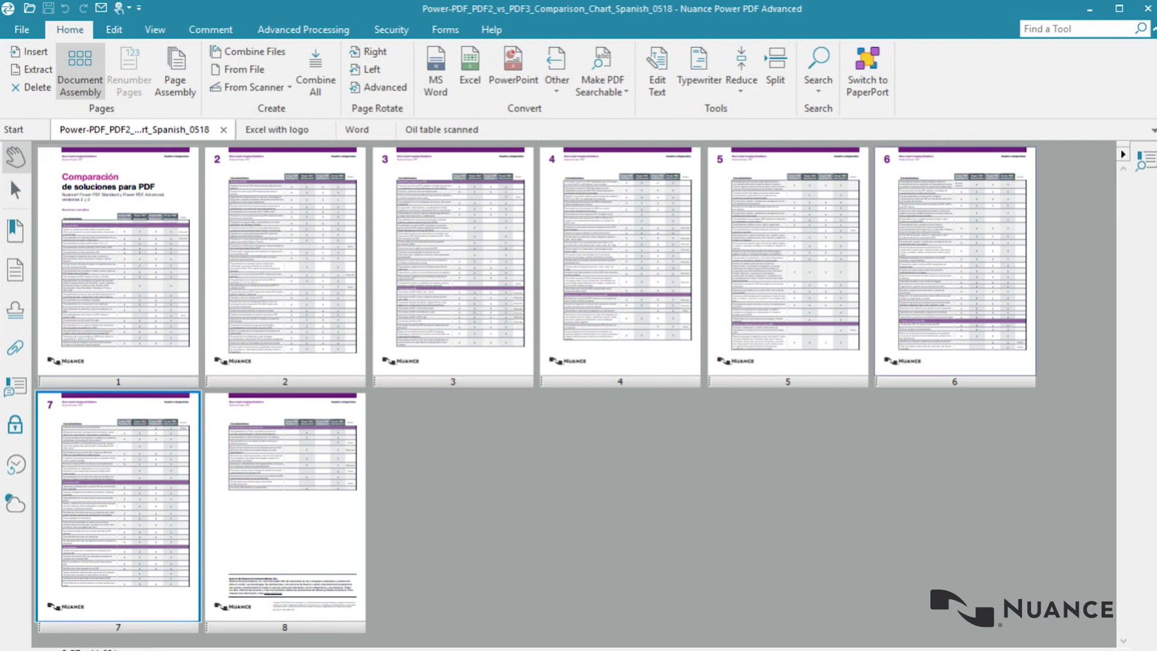
click(31, 87)
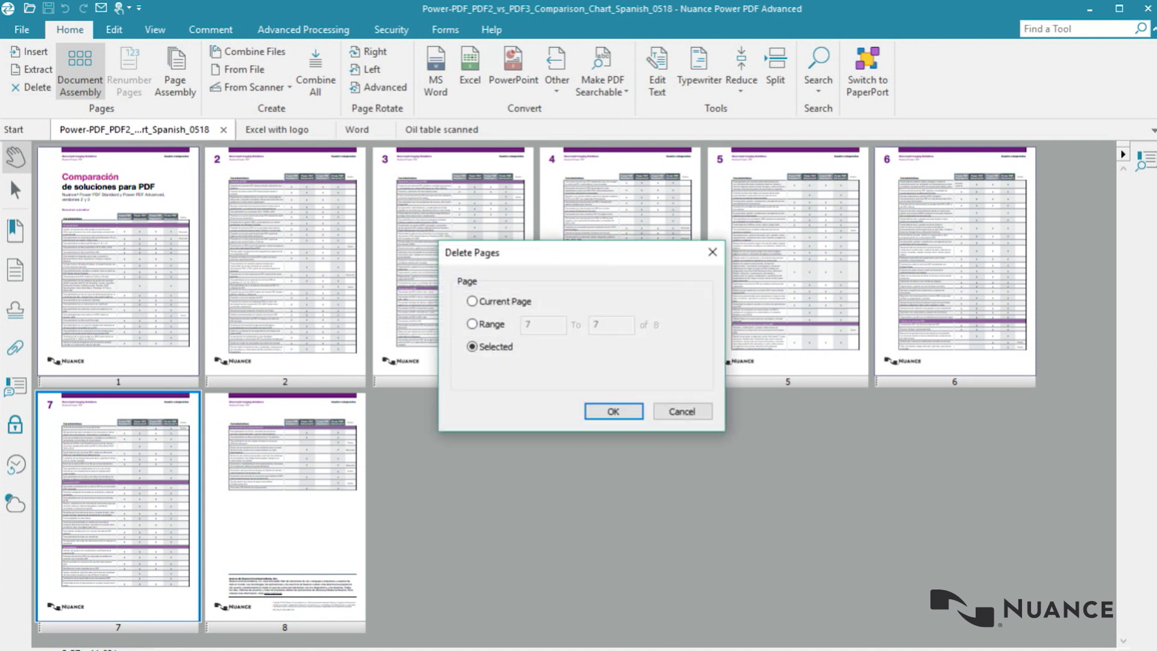
key(Return)
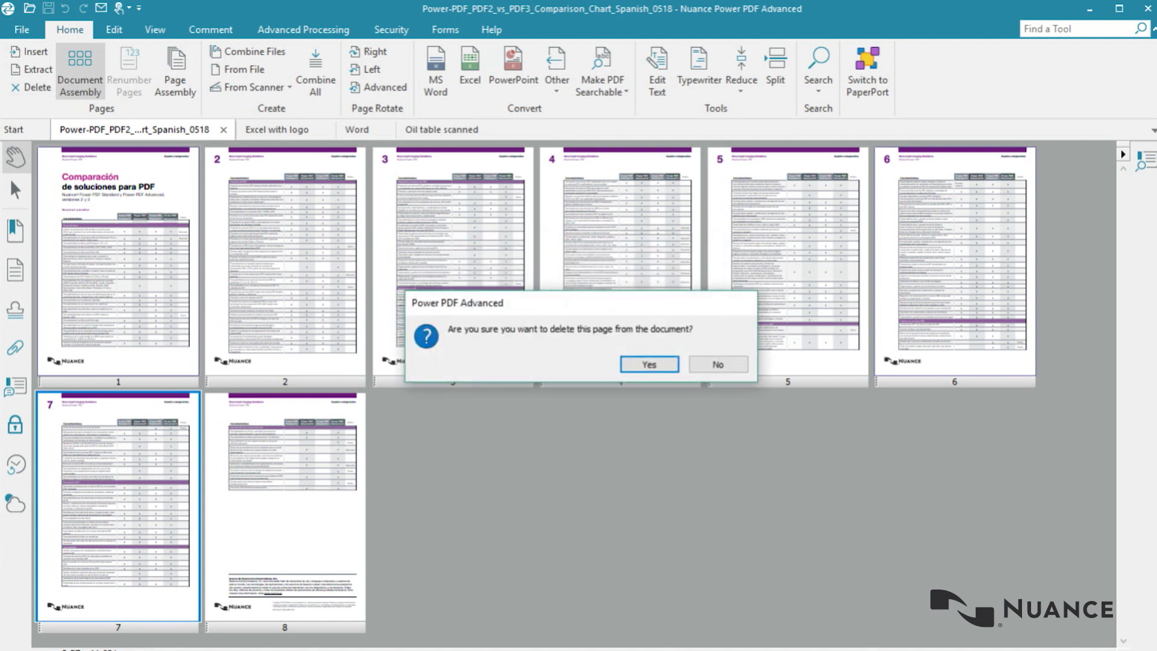
key(Return)
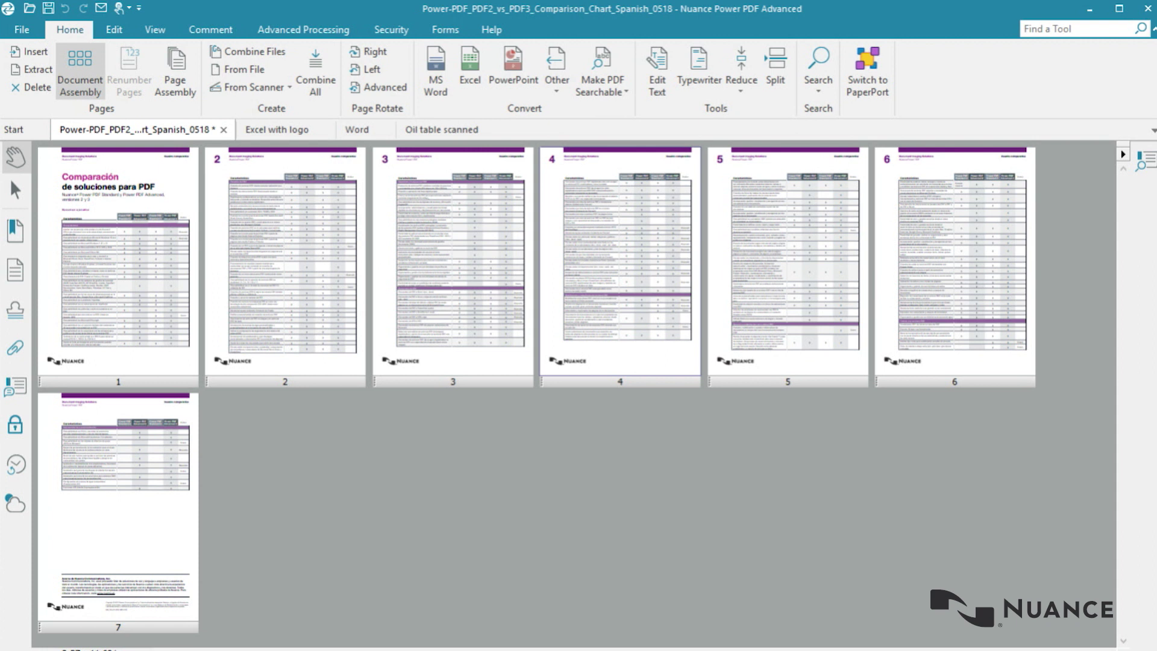
Step: Swap pages 2 and 5 of the Spanish comparison chart
right_click(289, 320)
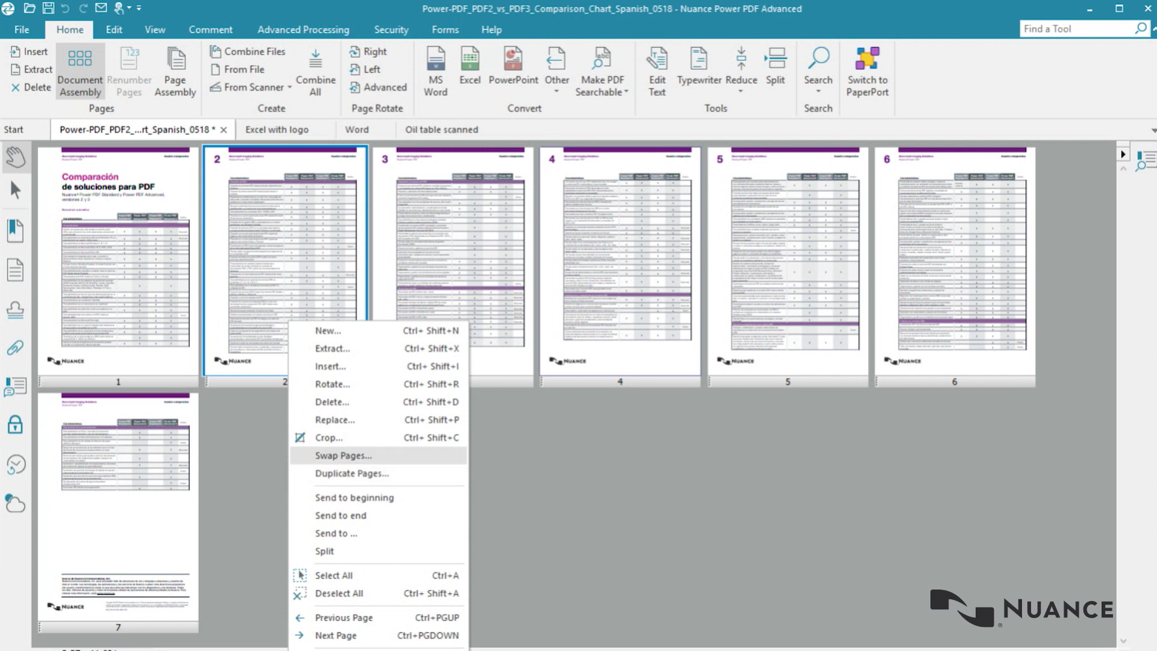
key(Return)
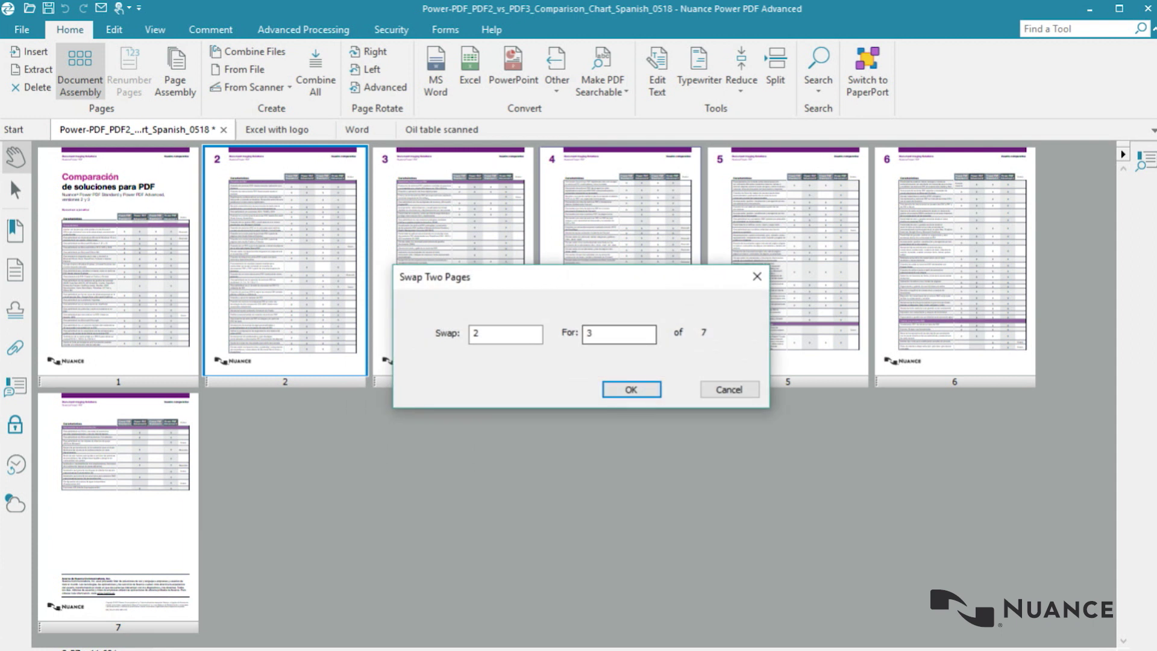
click(614, 334)
key(Return)
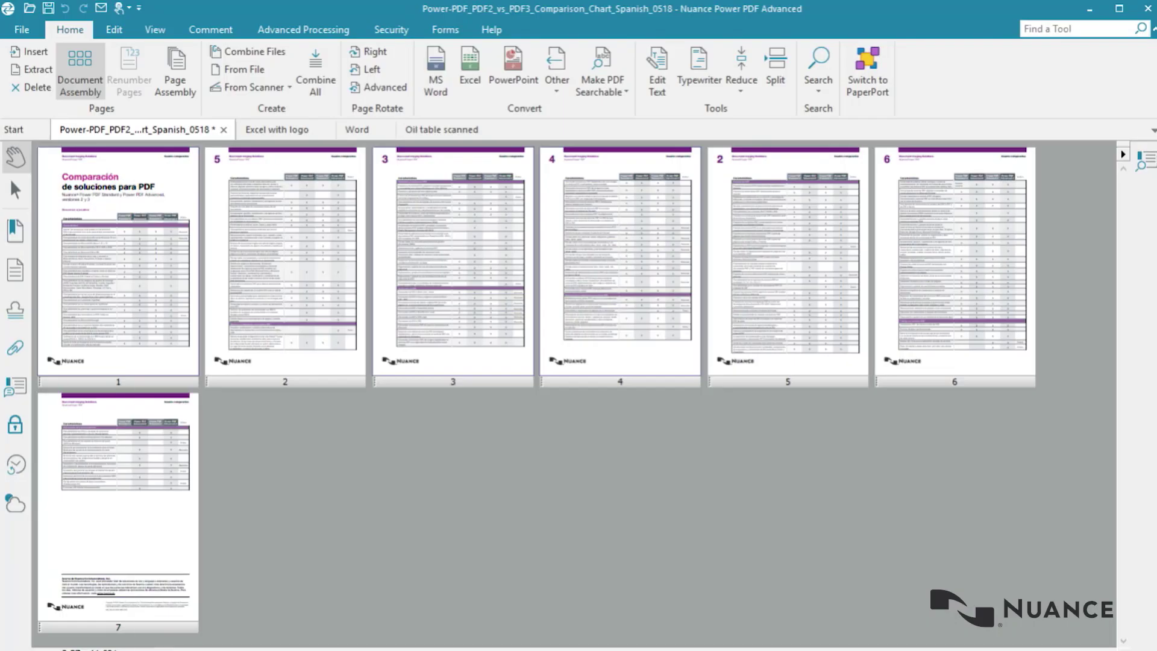
Step: Duplicate the cover page so the chart begins with two identical covers
right_click(137, 297)
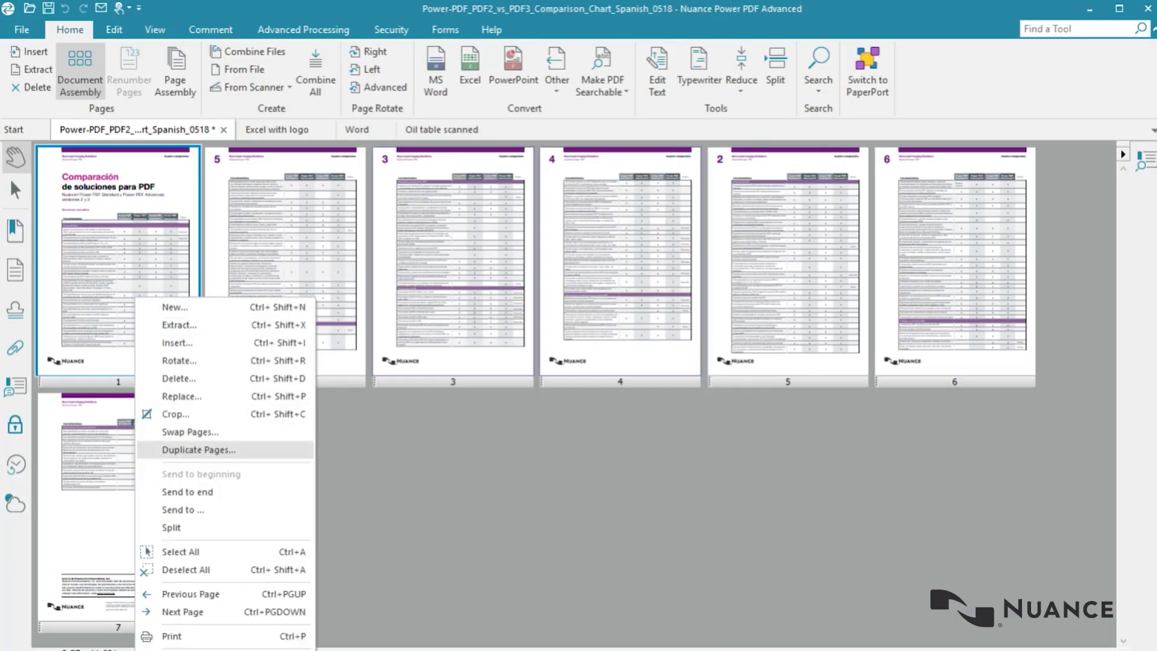
key(Return)
key(Return)
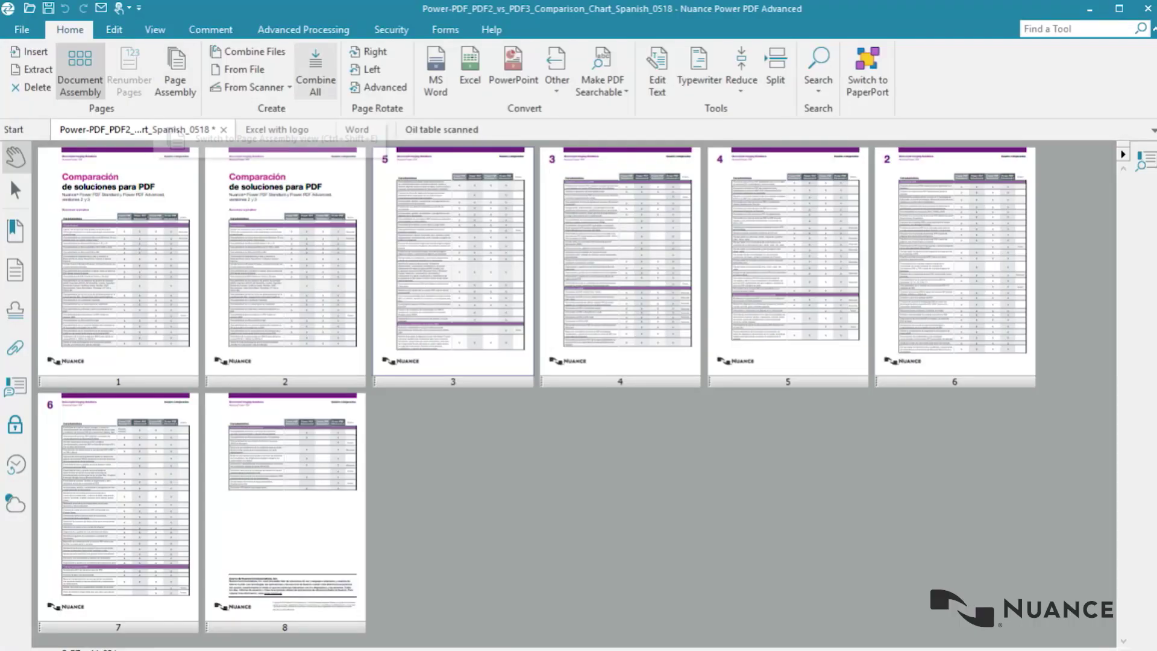
Step: Combine the four open PDFs, then switch through the documents to 'Oil table scanned'
click(315, 73)
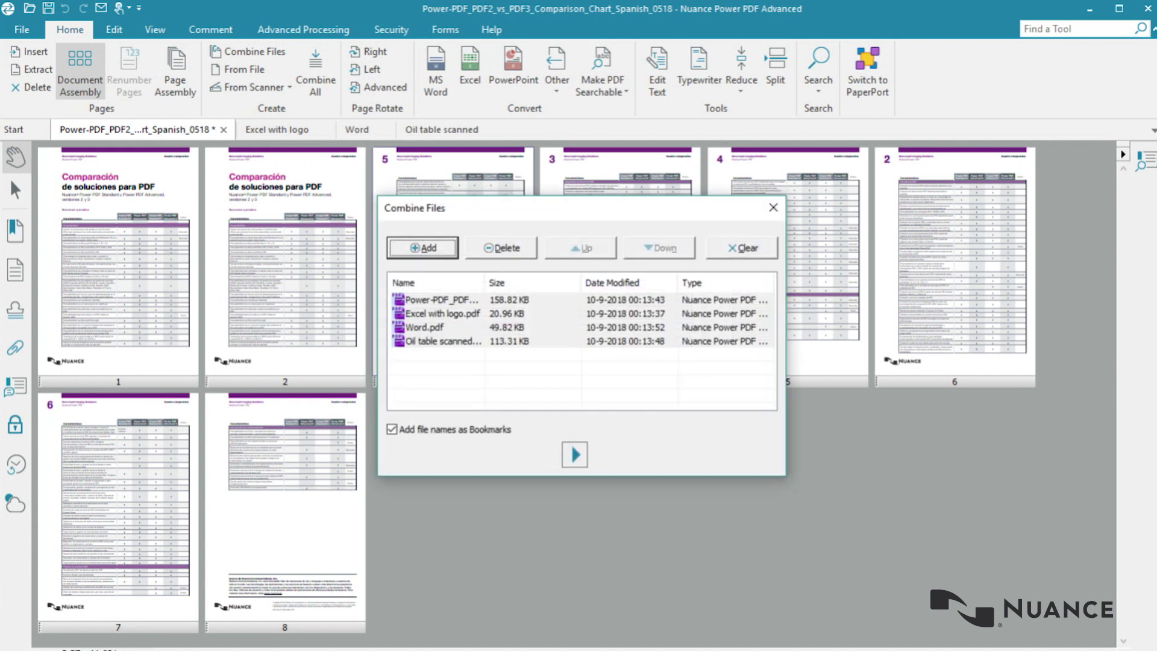
click(576, 455)
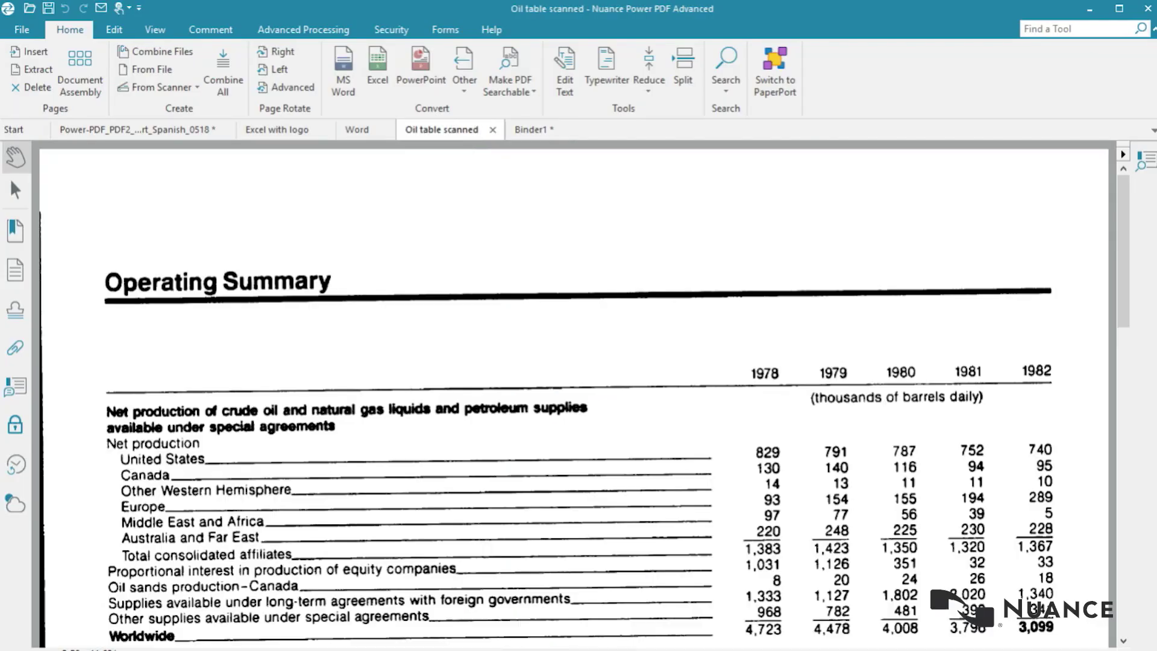
click(357, 130)
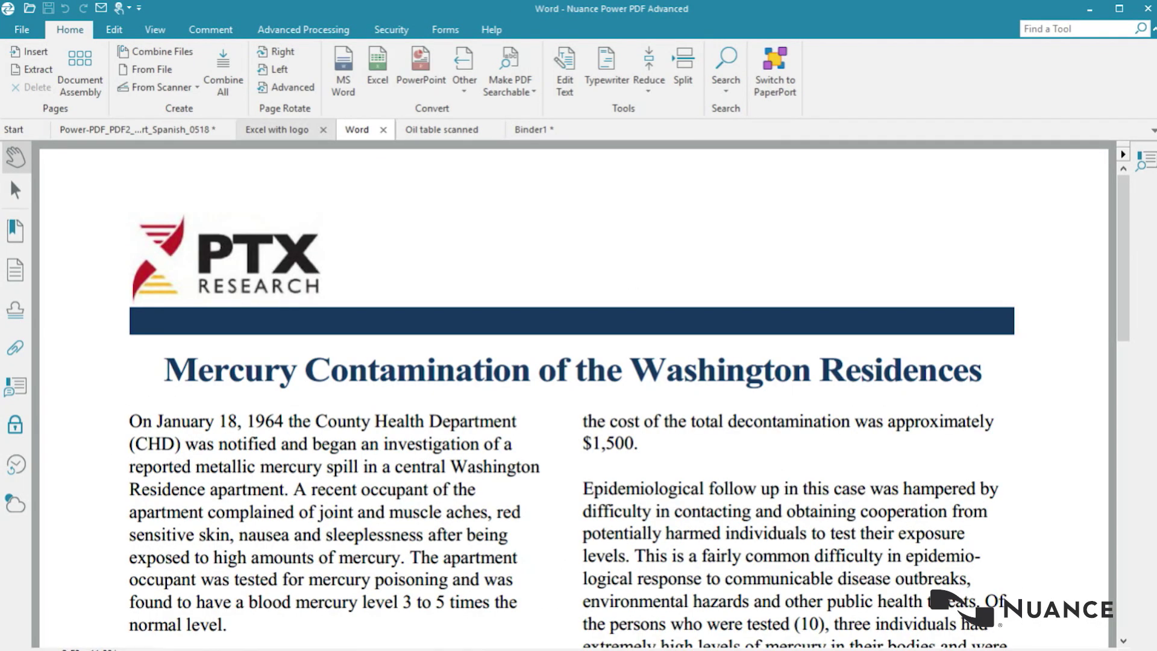
click(277, 130)
click(531, 129)
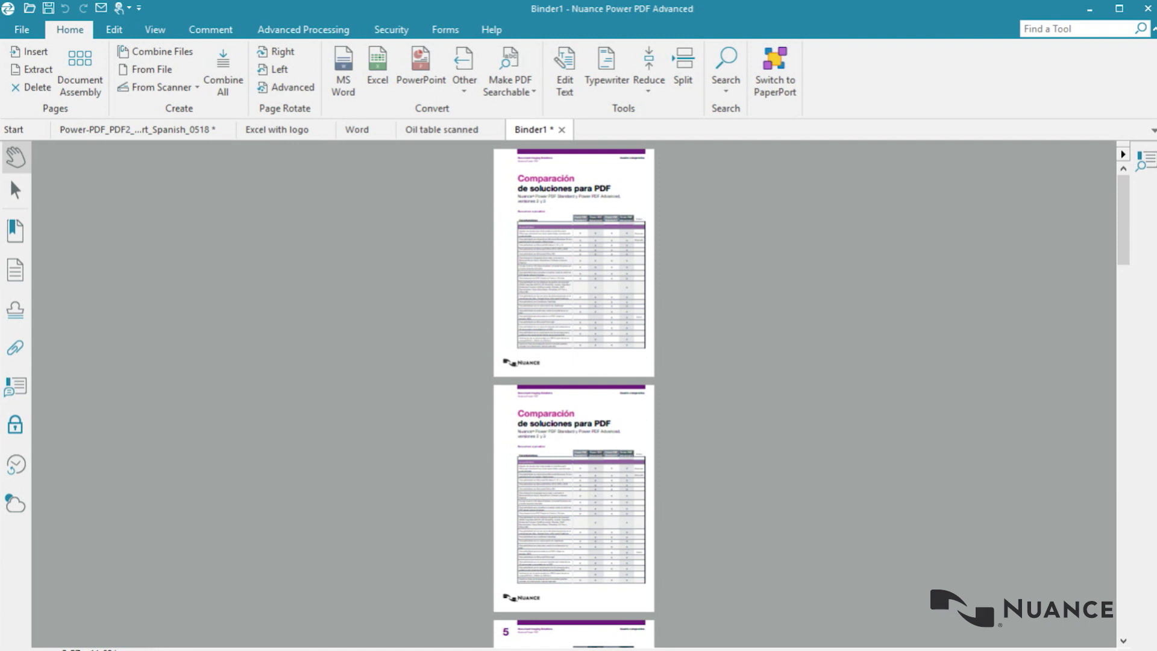
click(441, 130)
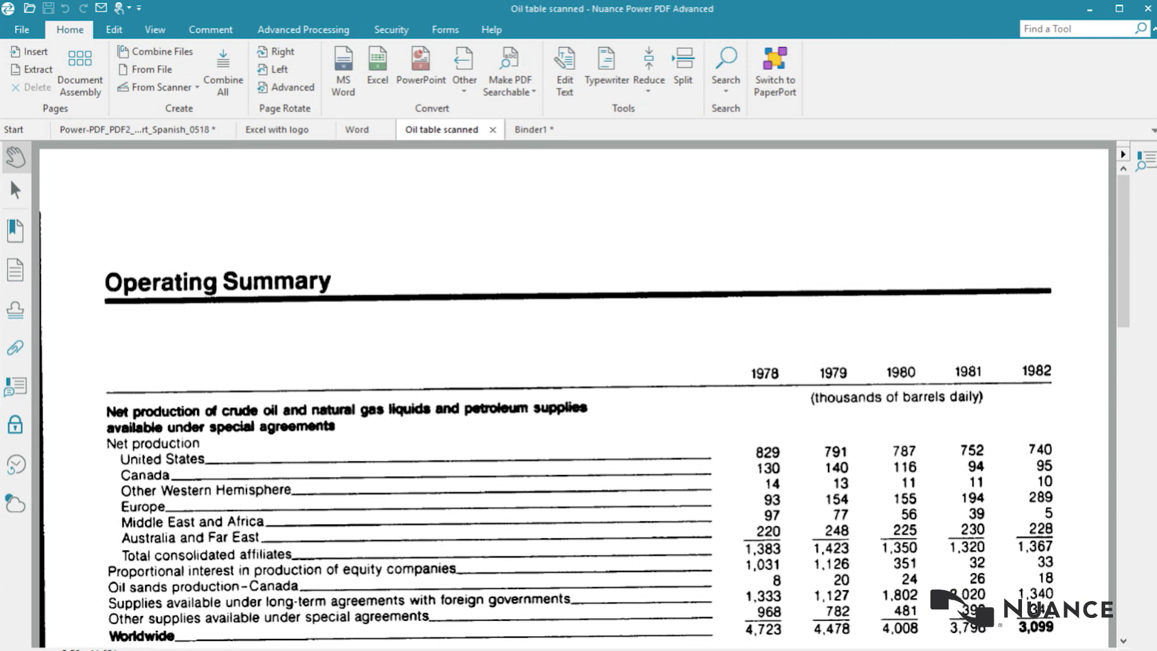
scroll(573, 391, down, 15)
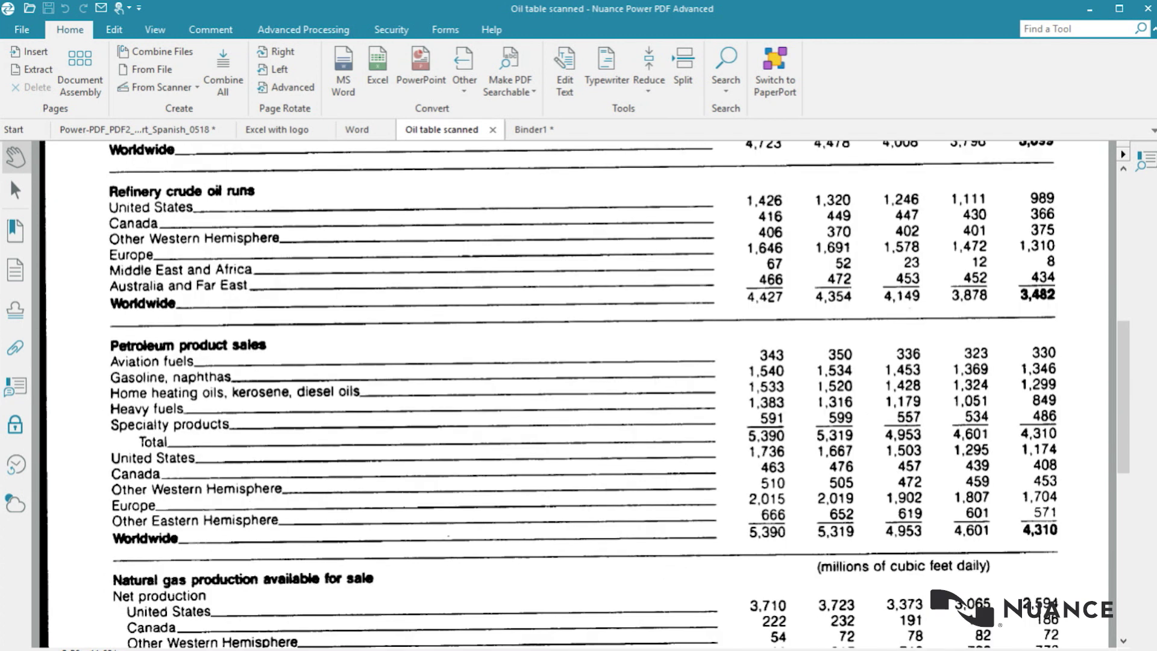
scroll(573, 392, down, 3)
scroll(573, 392, up, 18)
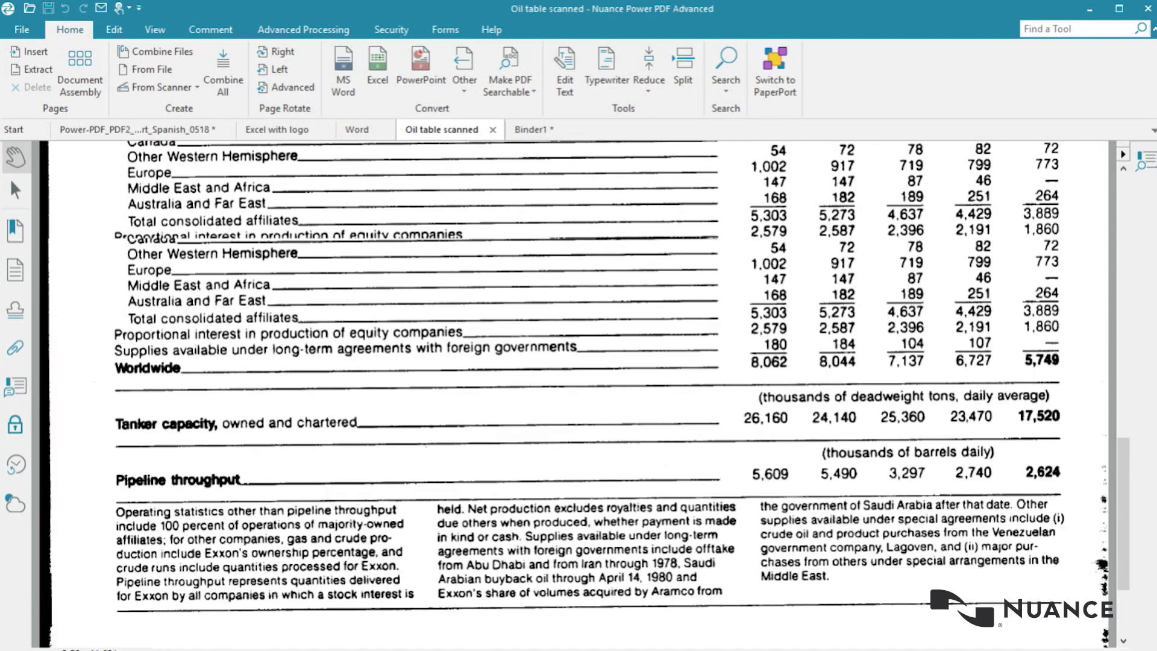
scroll(573, 391, up, 9)
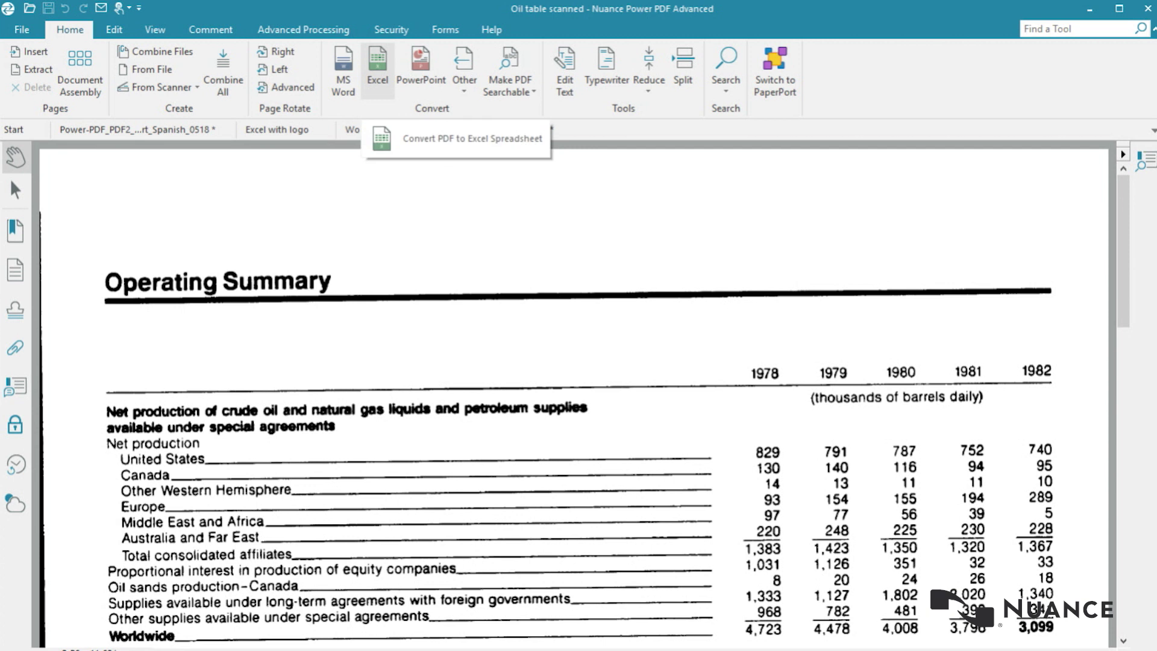
Step: Convert the whole scanned Oil table document into an Excel spreadsheet
click(377, 69)
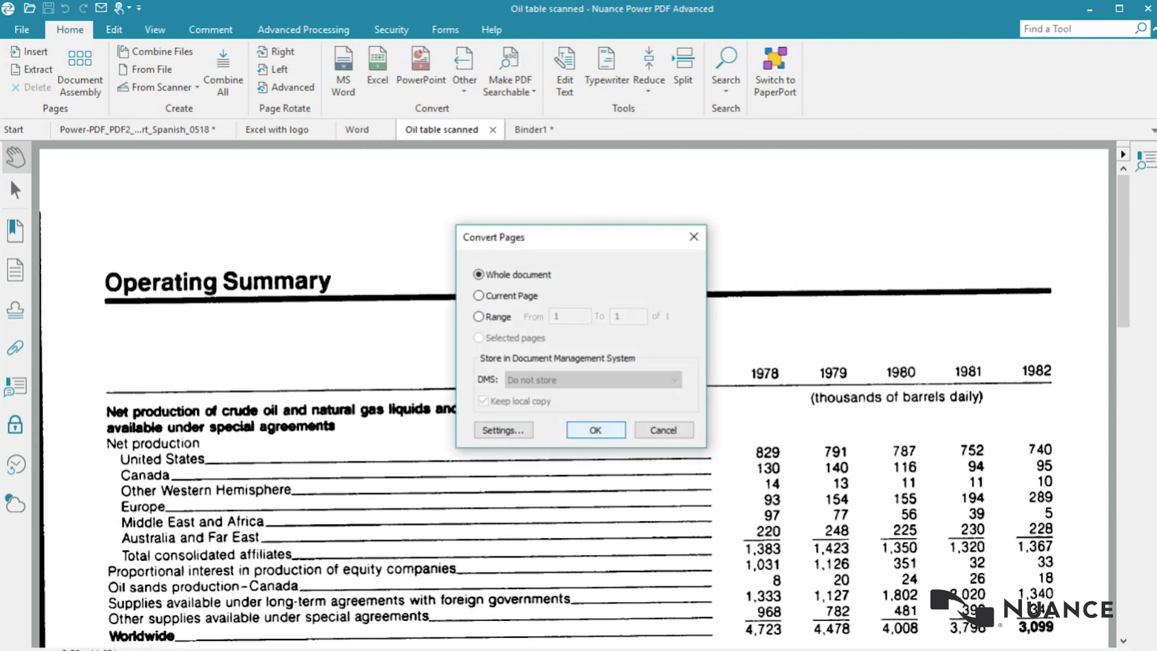
click(596, 429)
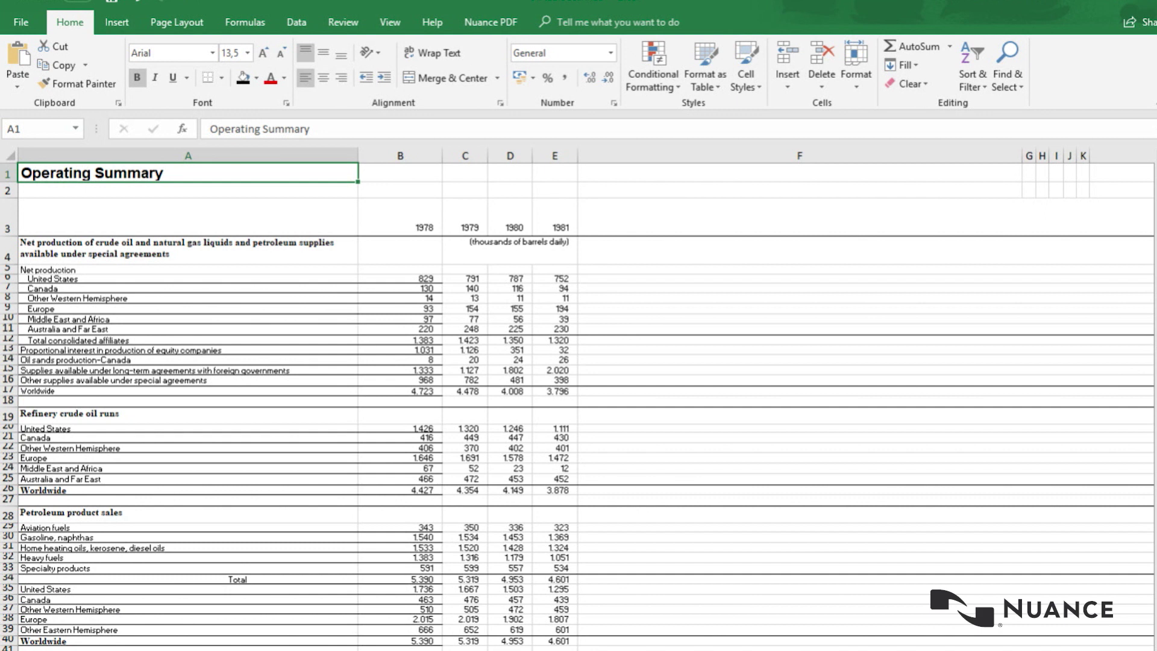
Step: Insert an empty column D and copy 155 from cell E9 into D9
right_click(502, 156)
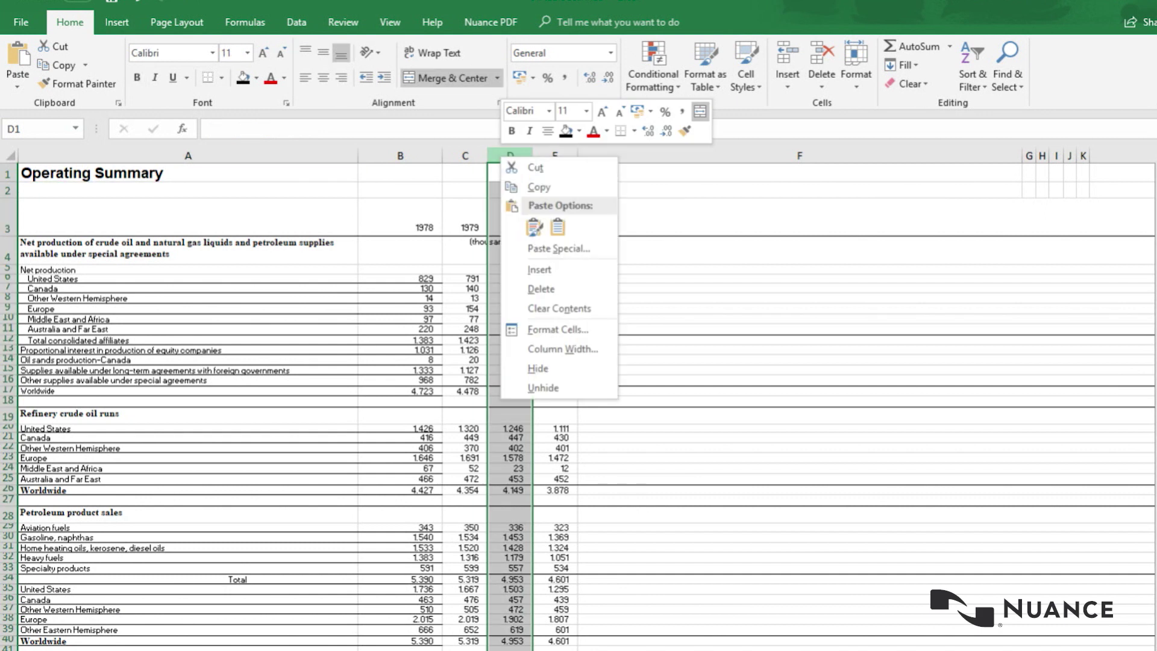
click(540, 269)
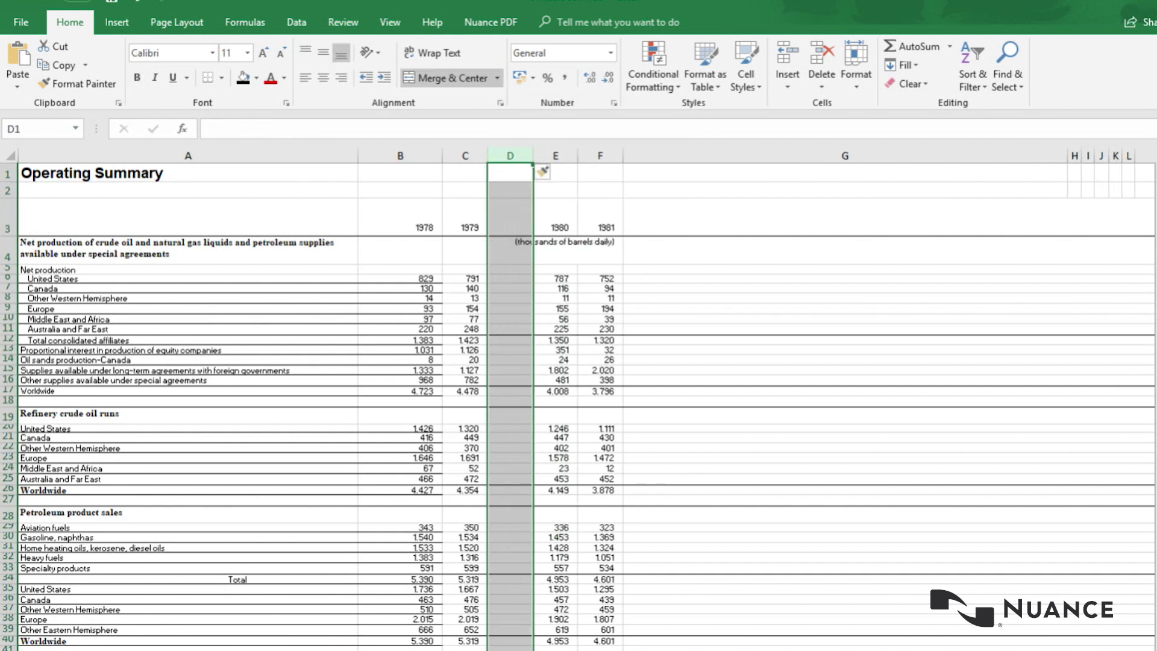
click(556, 309)
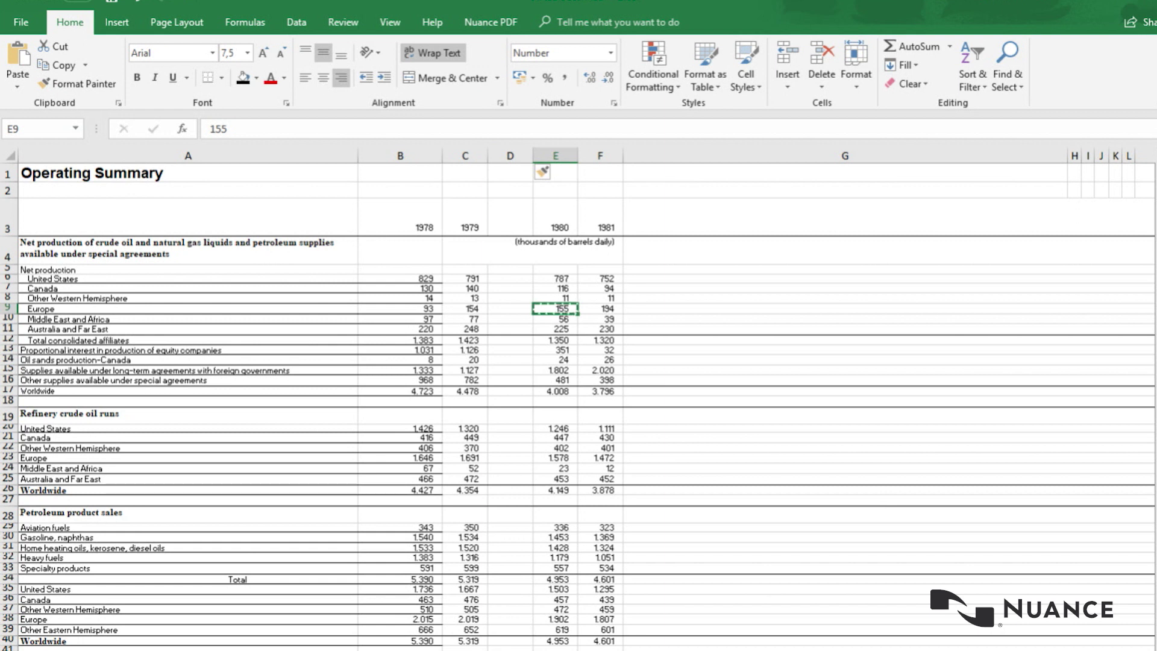
click(510, 308)
text(155)
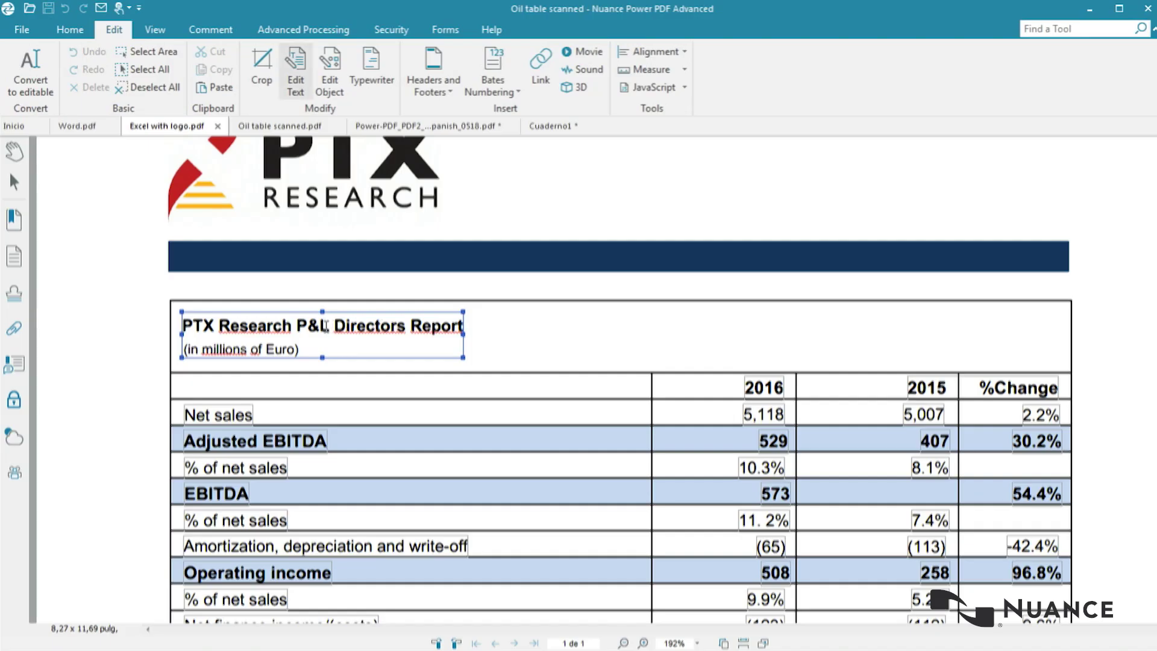
Step: Delete 'P&L' from the report title and widen its text box to one line
drag(329, 326, 301, 327)
key(Delete)
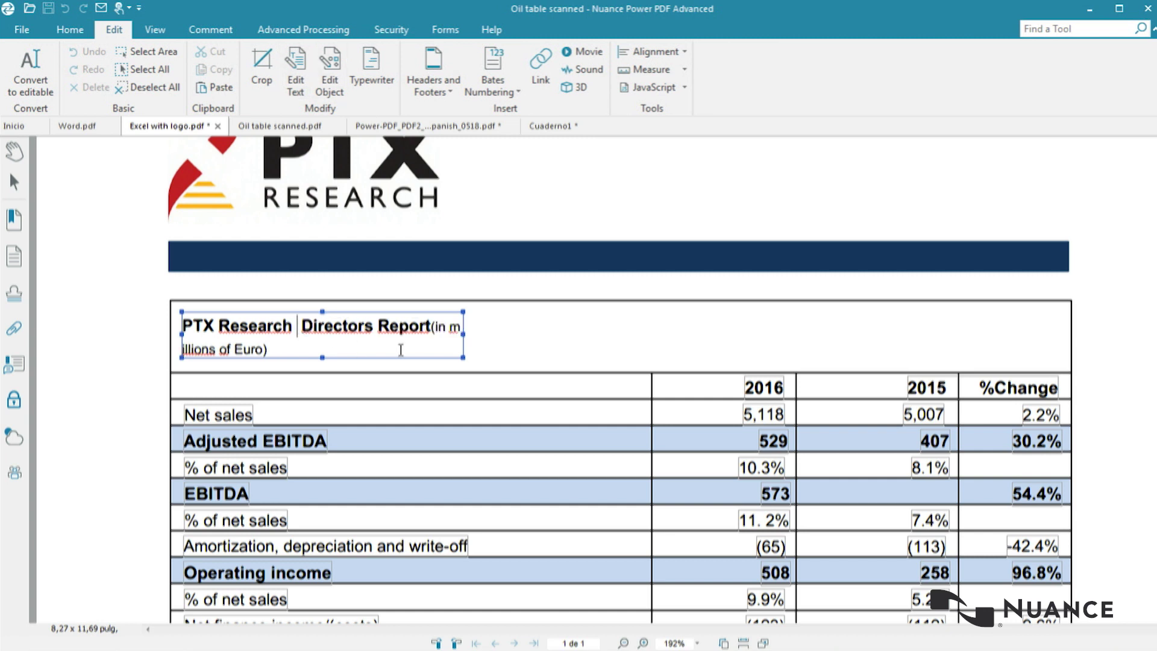
click(465, 329)
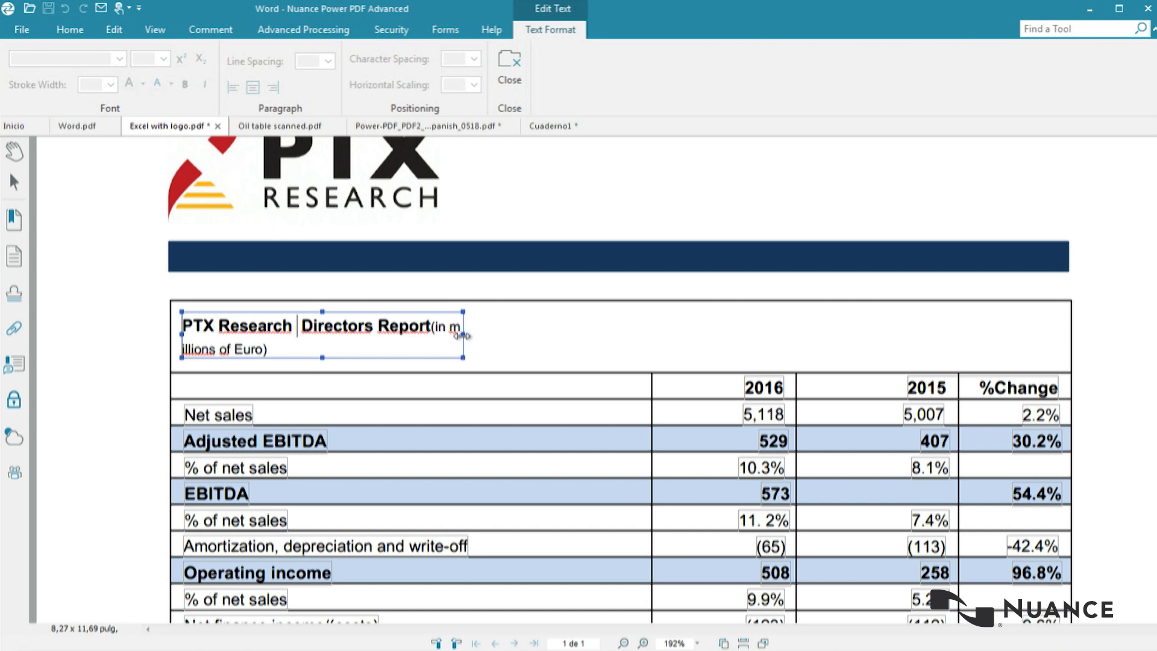
drag(465, 330, 693, 328)
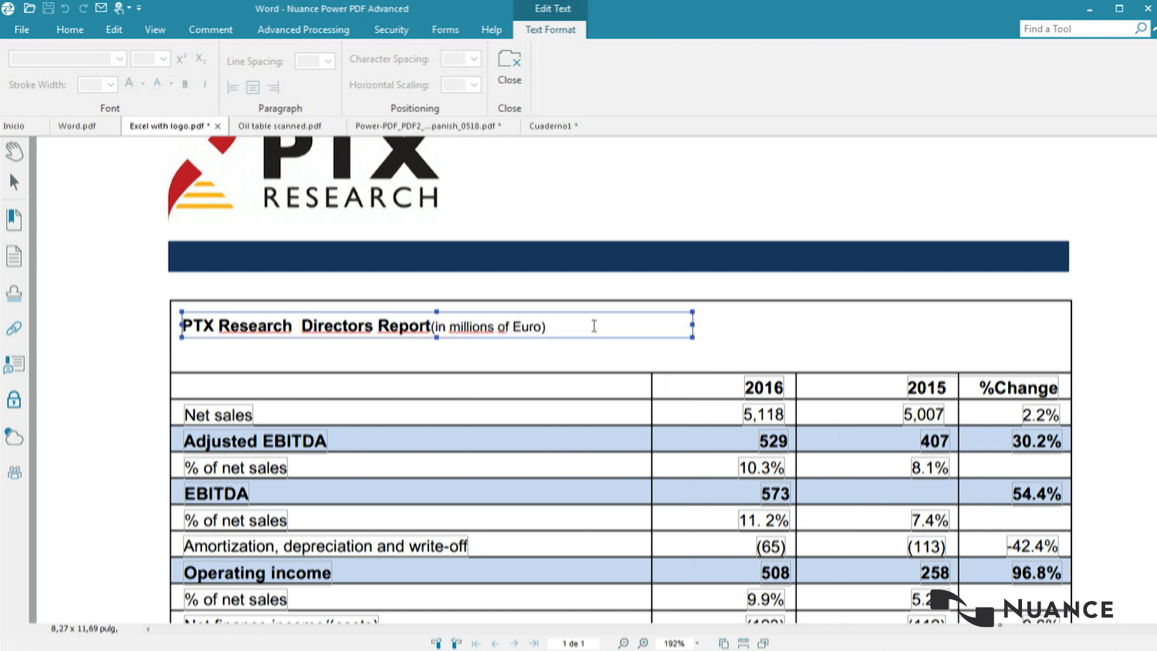
click(433, 327)
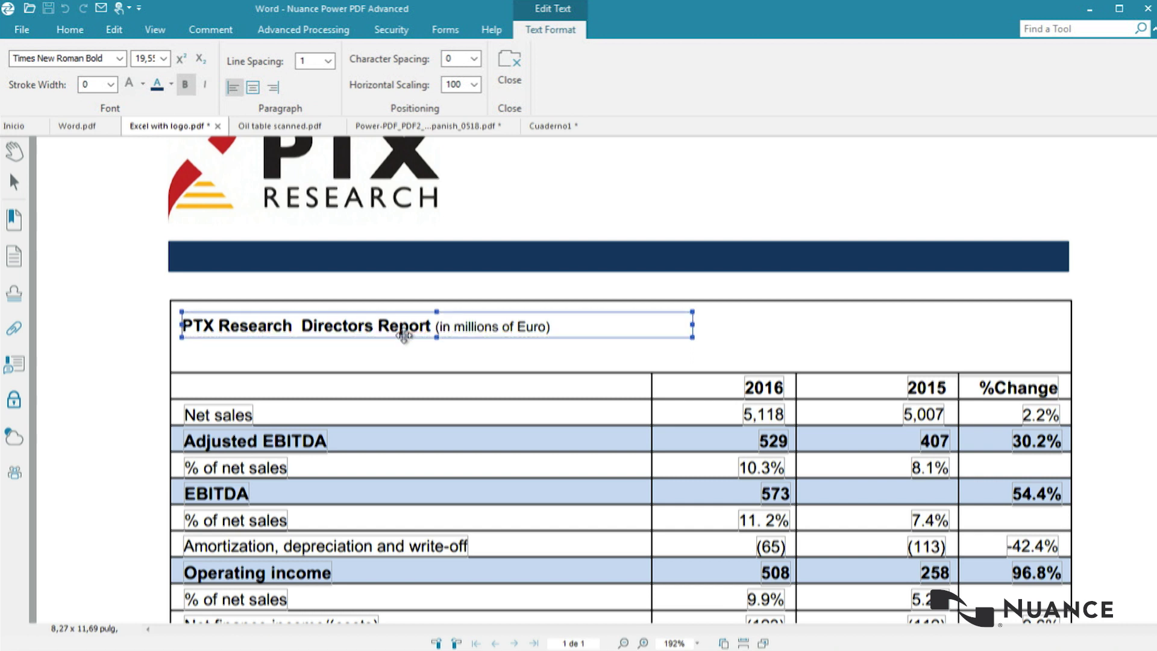
Step: Select the Net sales label text for editing
click(244, 415)
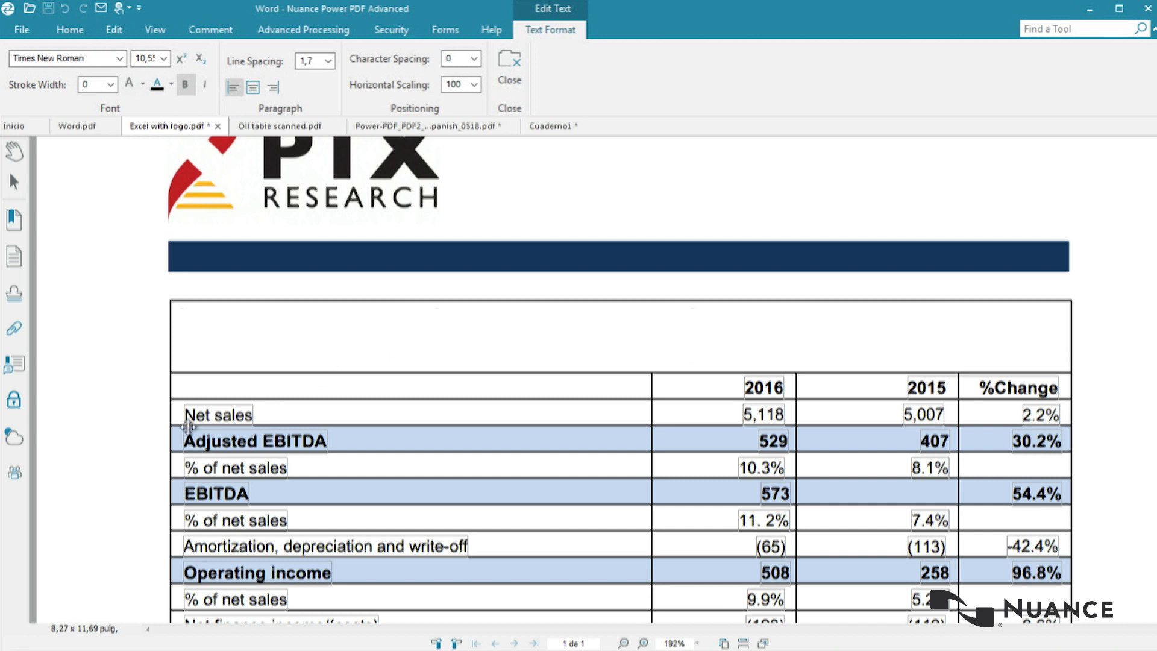
click(247, 415)
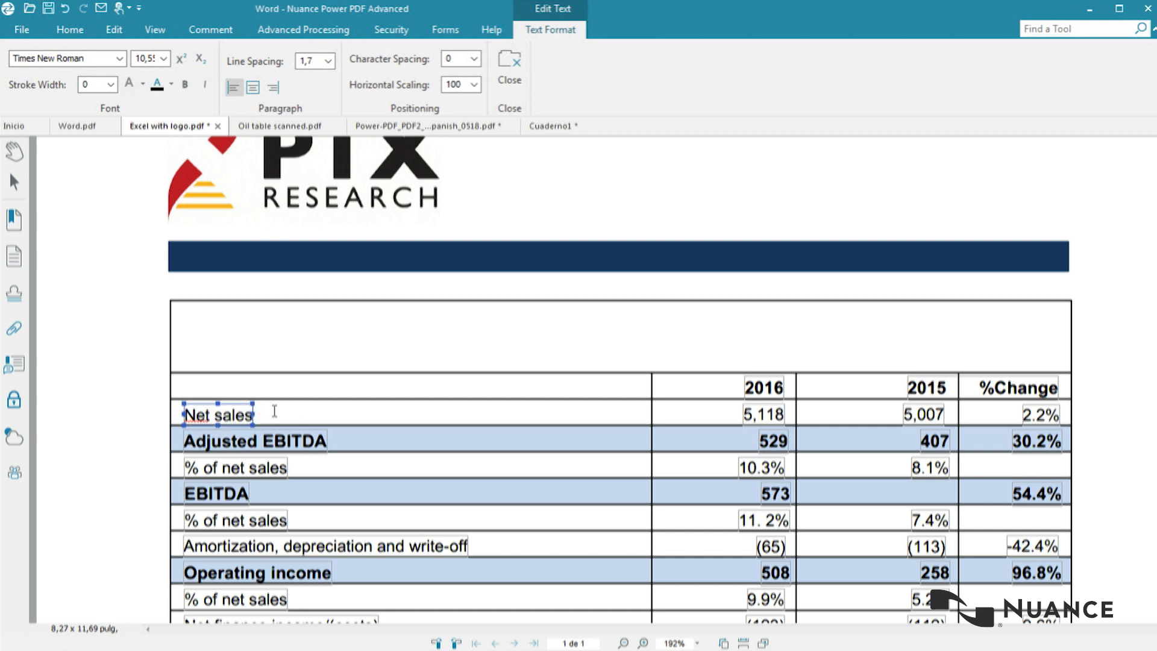
click(244, 415)
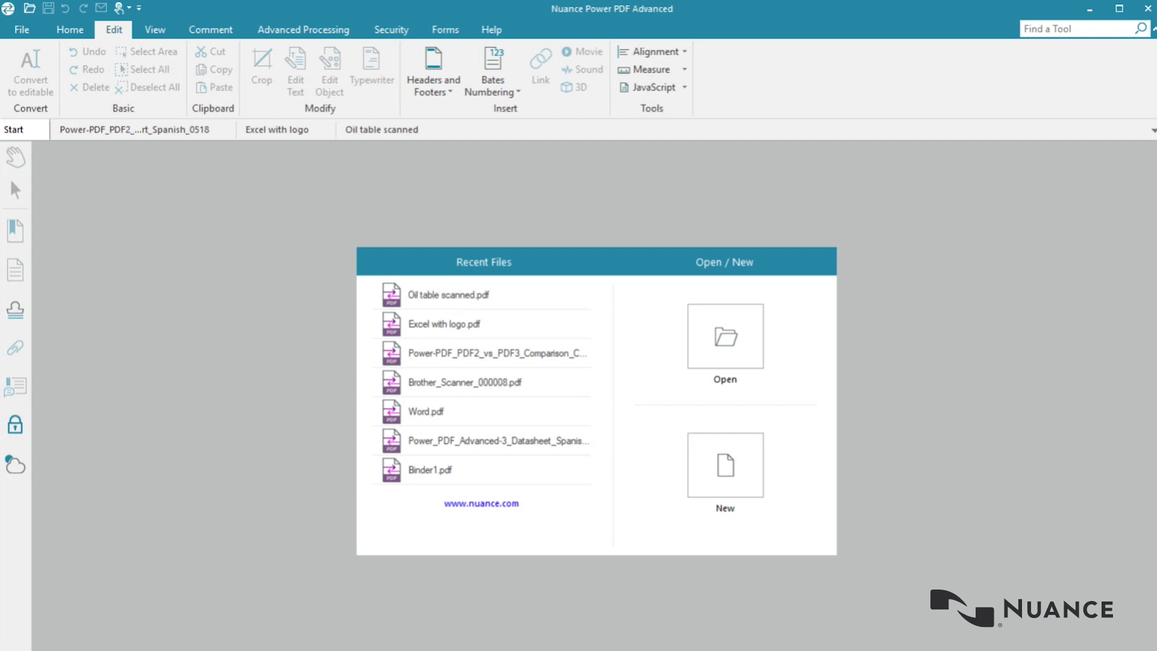
Step: In Excel with logo, move the PTX Research logo slightly left with Edit Object
click(277, 130)
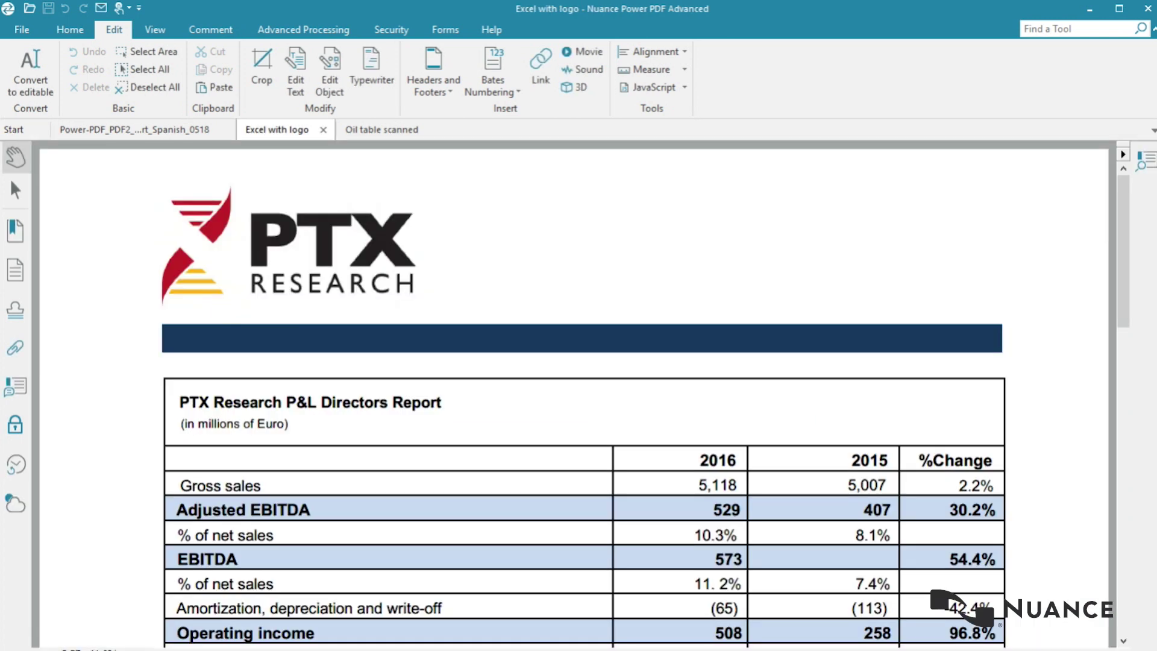
click(329, 72)
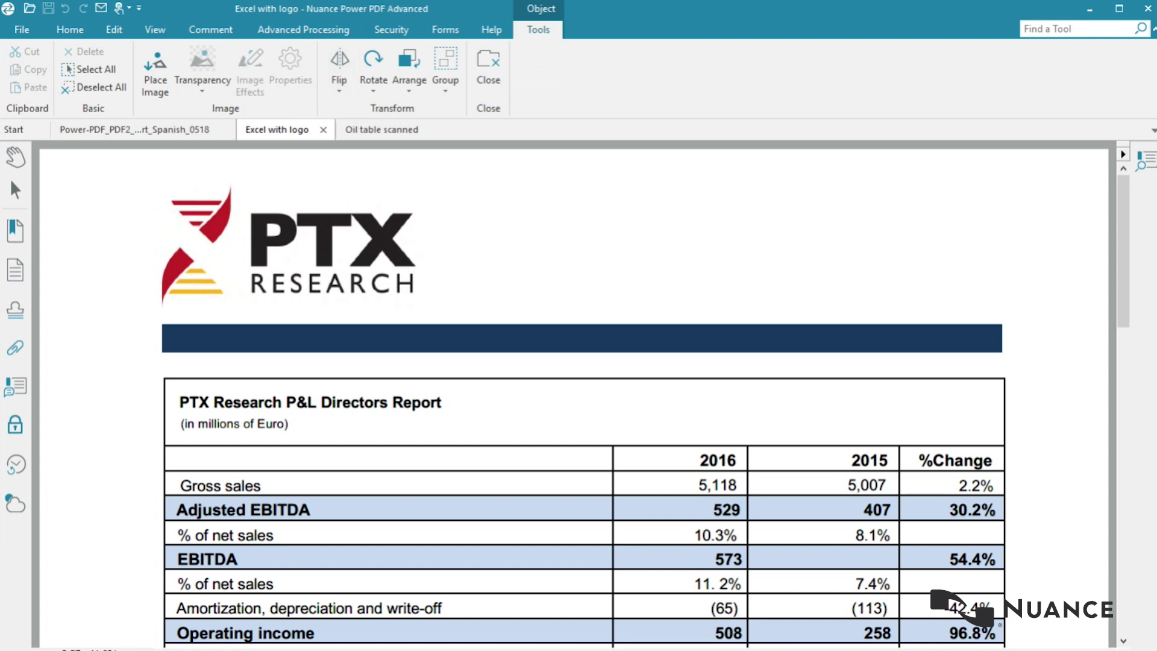
click(289, 245)
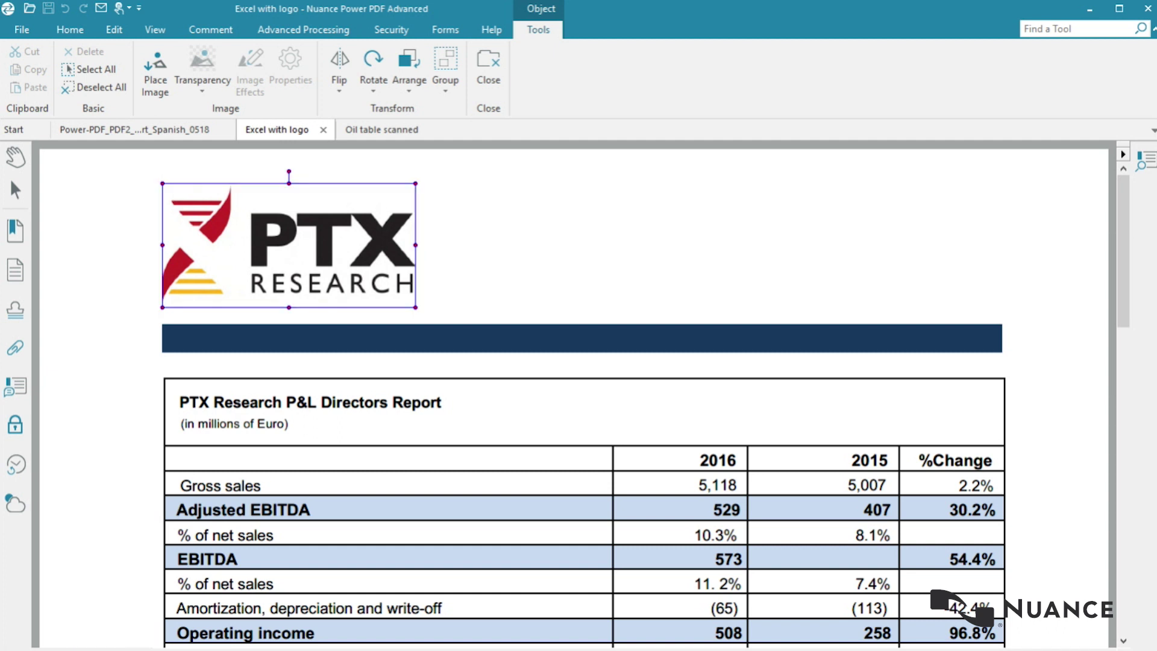
drag(290, 246, 278, 247)
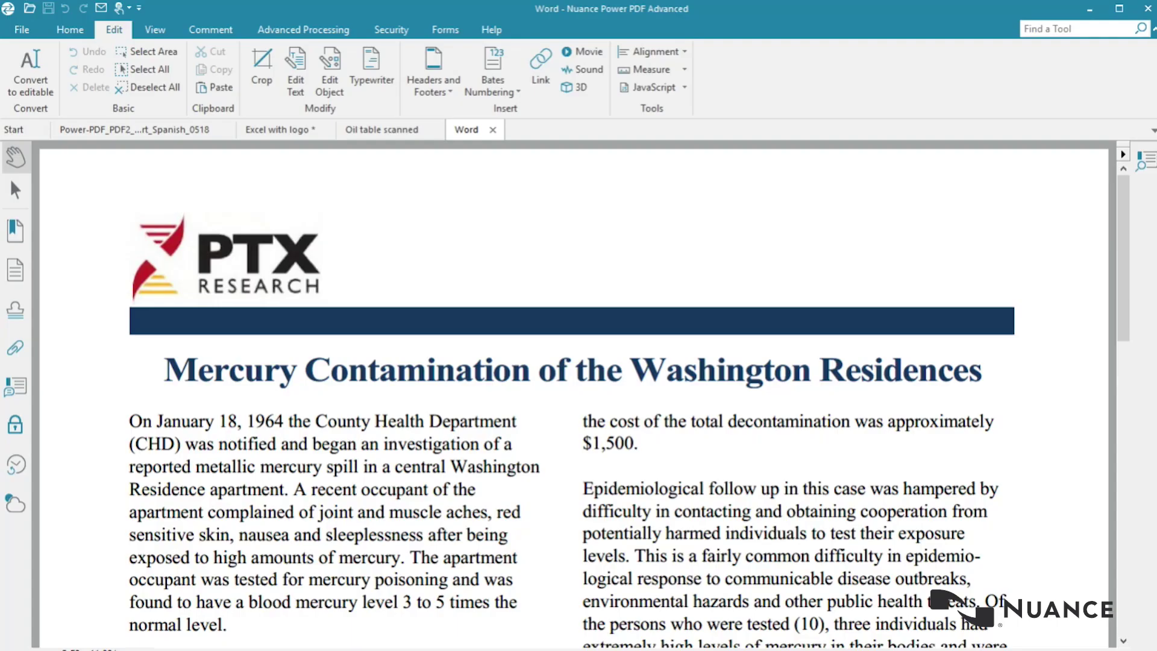
Step: Scroll down through the Word document
scroll(573, 392, down, 5)
scroll(573, 392, down, 10)
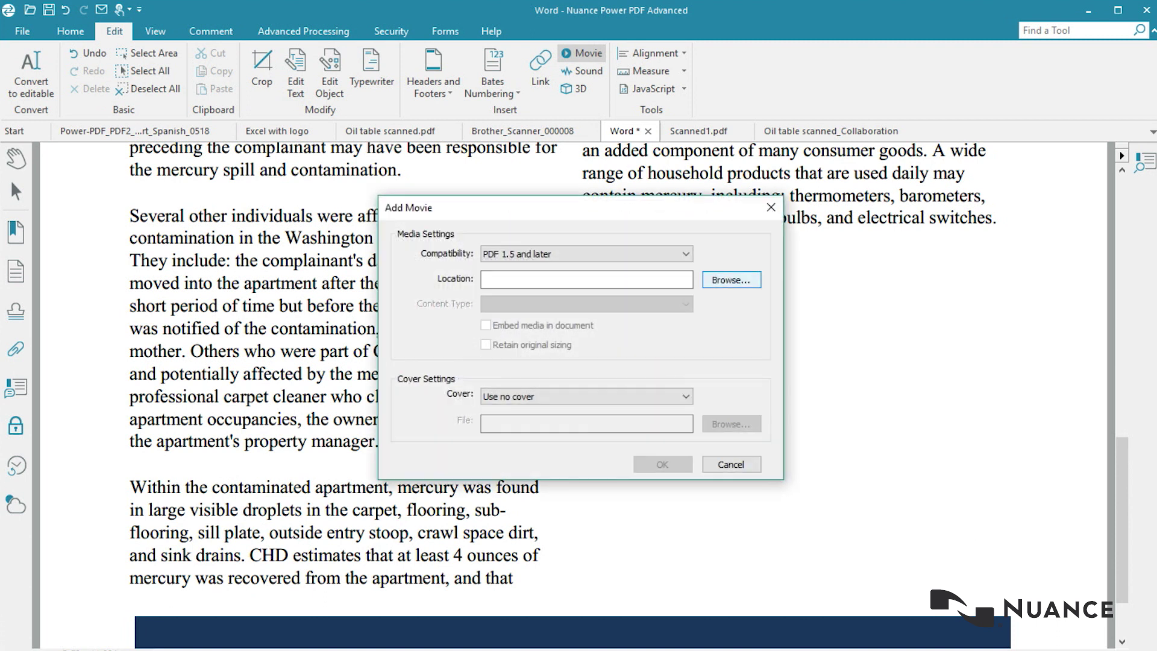
Step: Embed the simpleshow Windows Media video from the Videos folder, accepting default movie settings and the cover warning
key(Return)
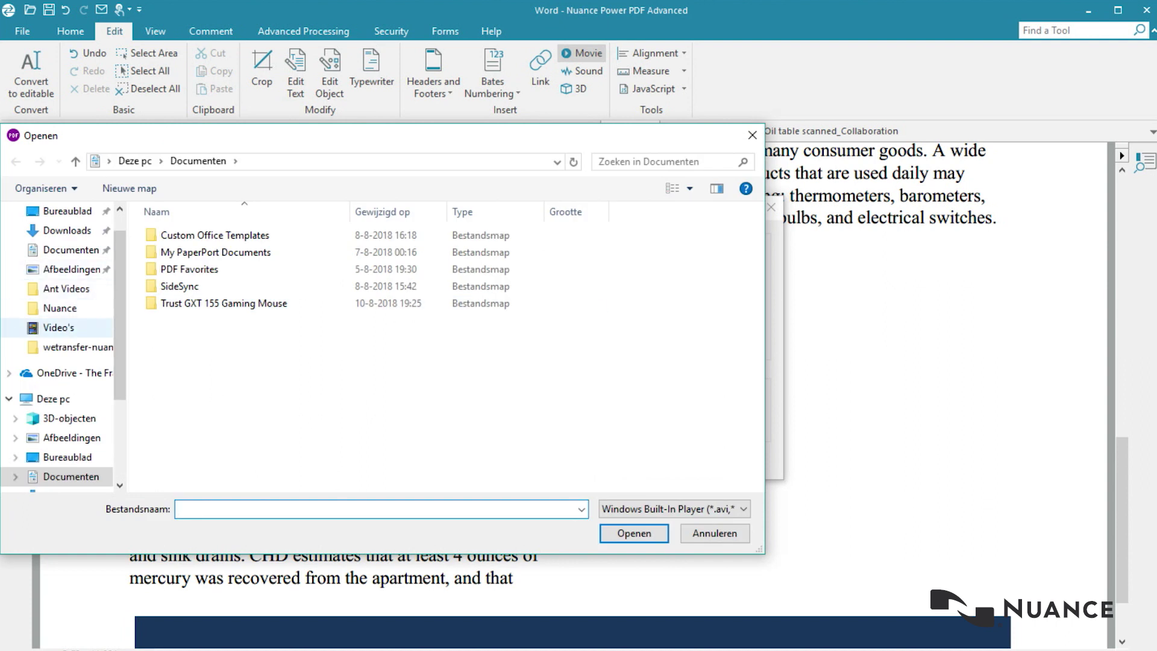
click(59, 327)
key(alt+Down)
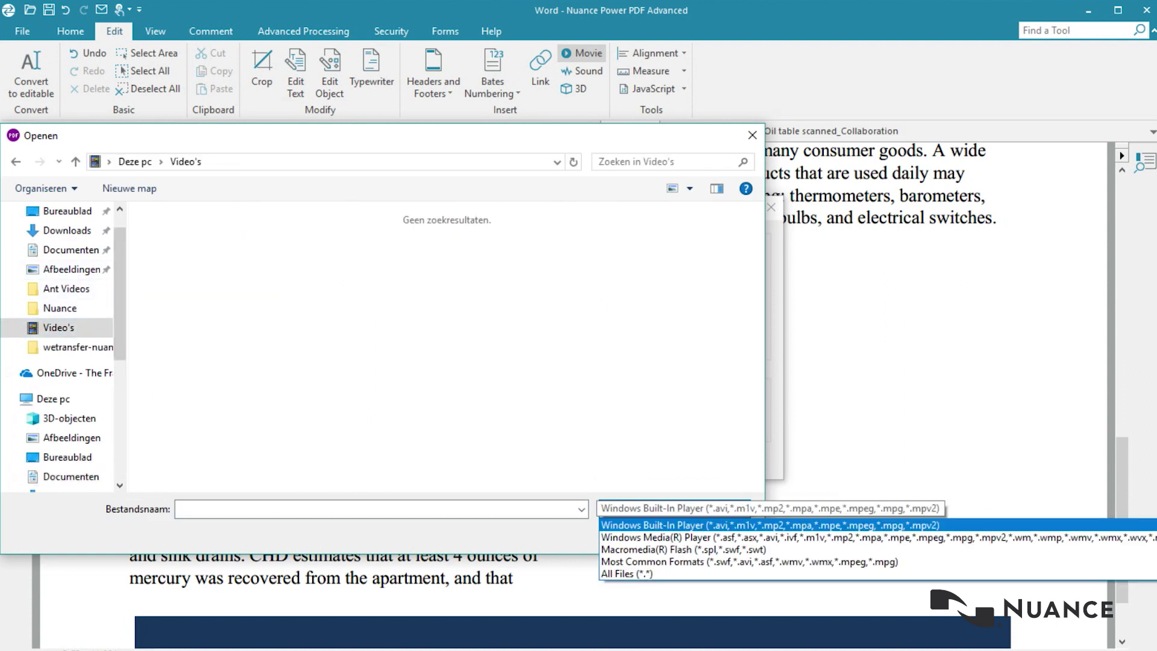
key(Down)
key(Down)
key(Down)
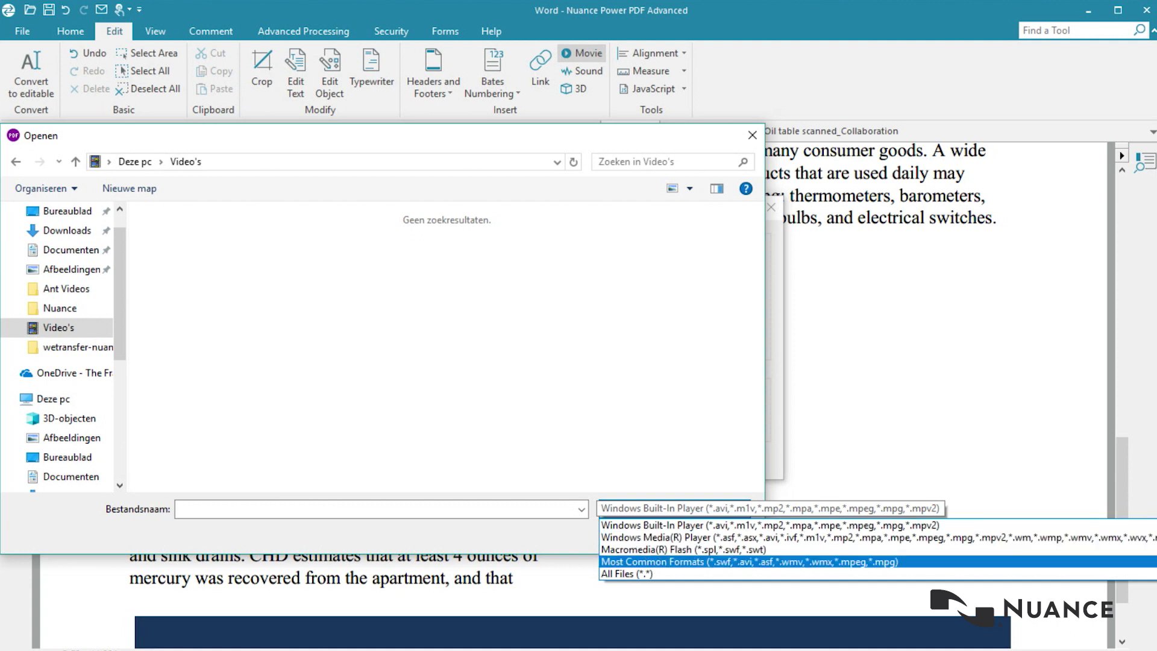
key(Up)
key(Up)
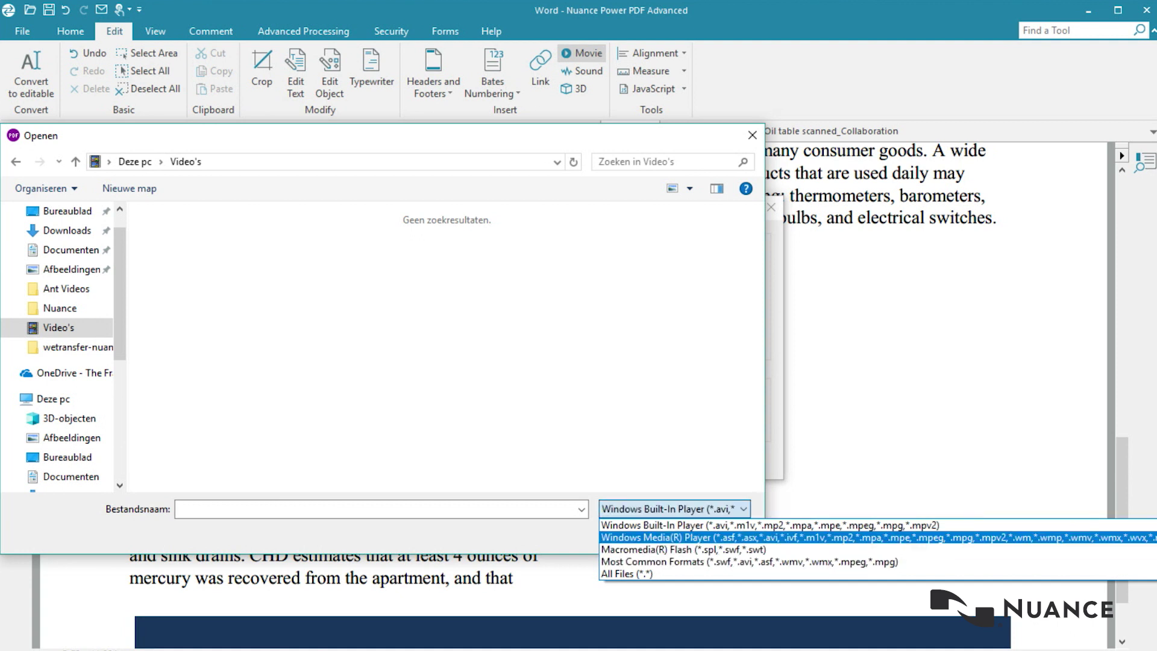
key(Return)
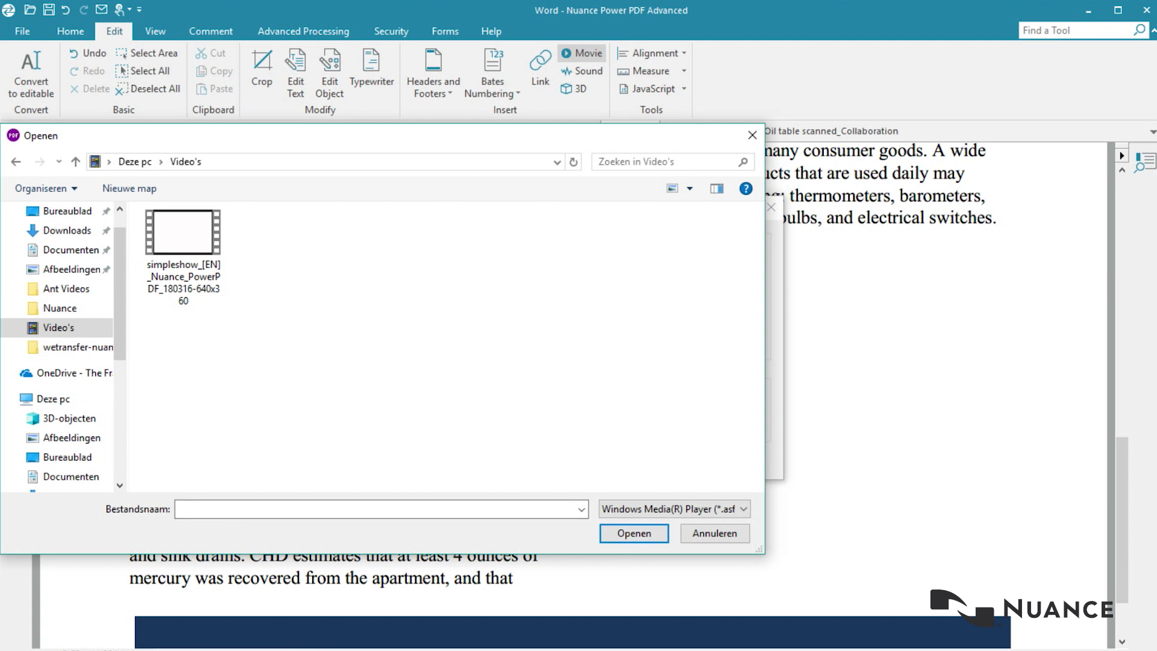
click(183, 253)
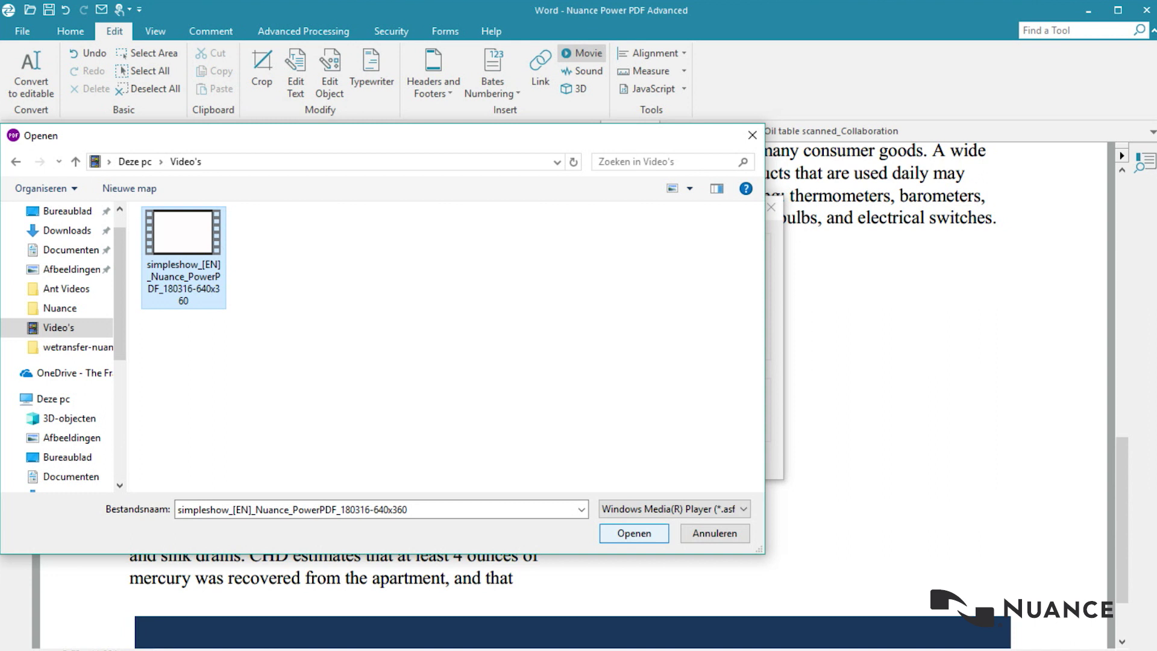
key(Return)
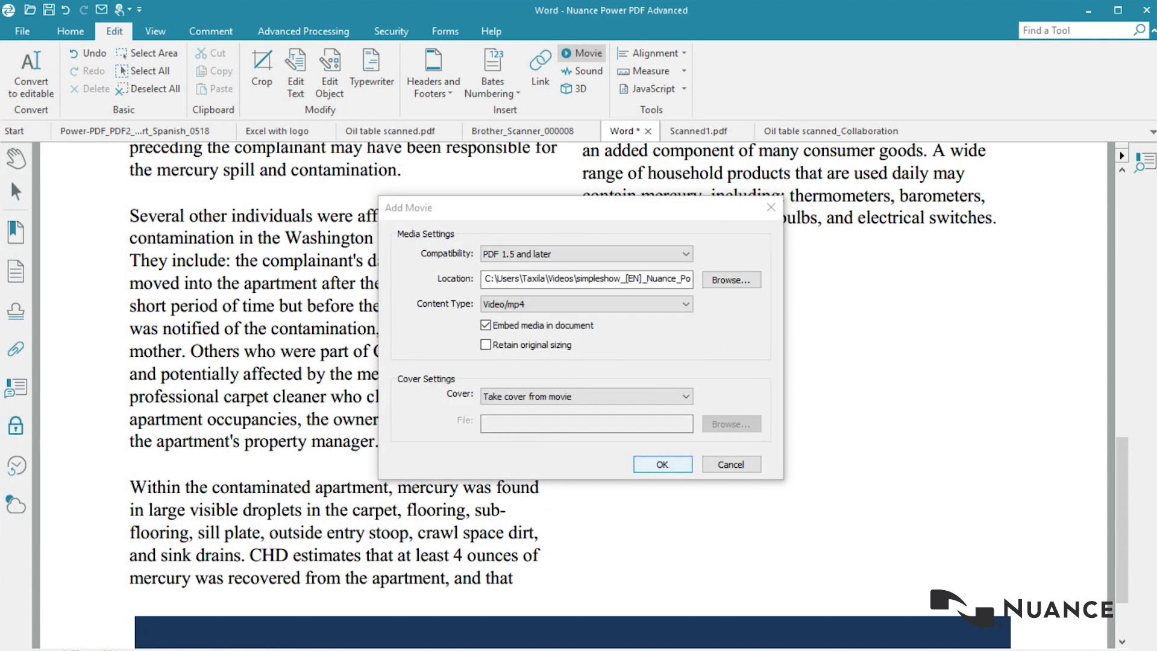
key(Return)
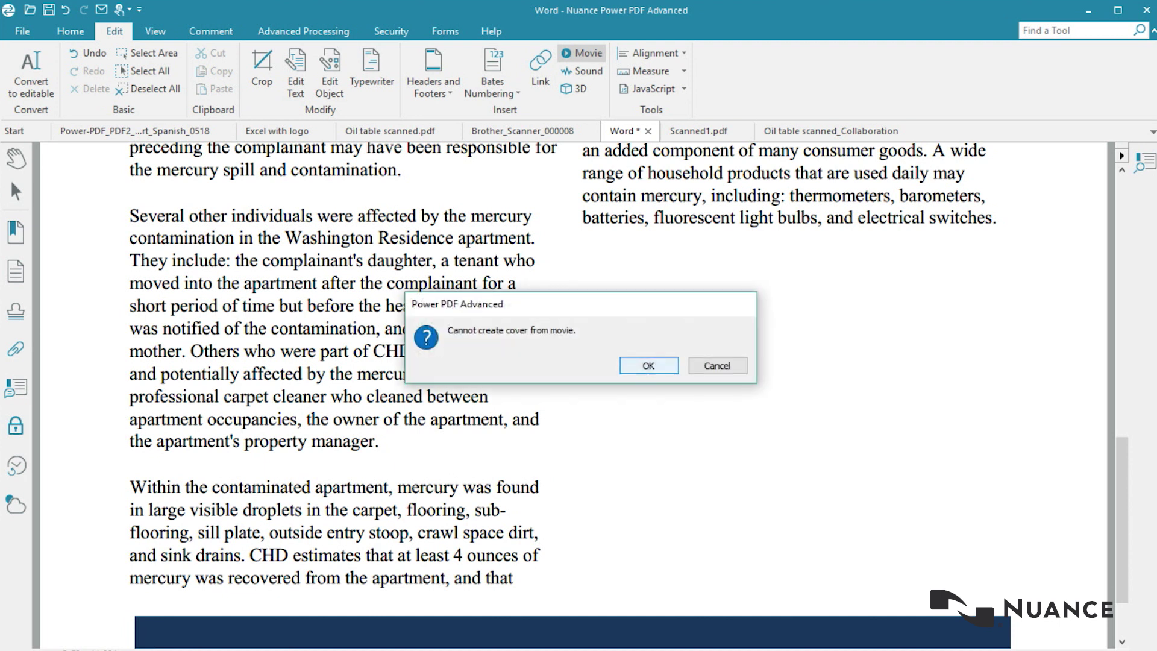
key(Return)
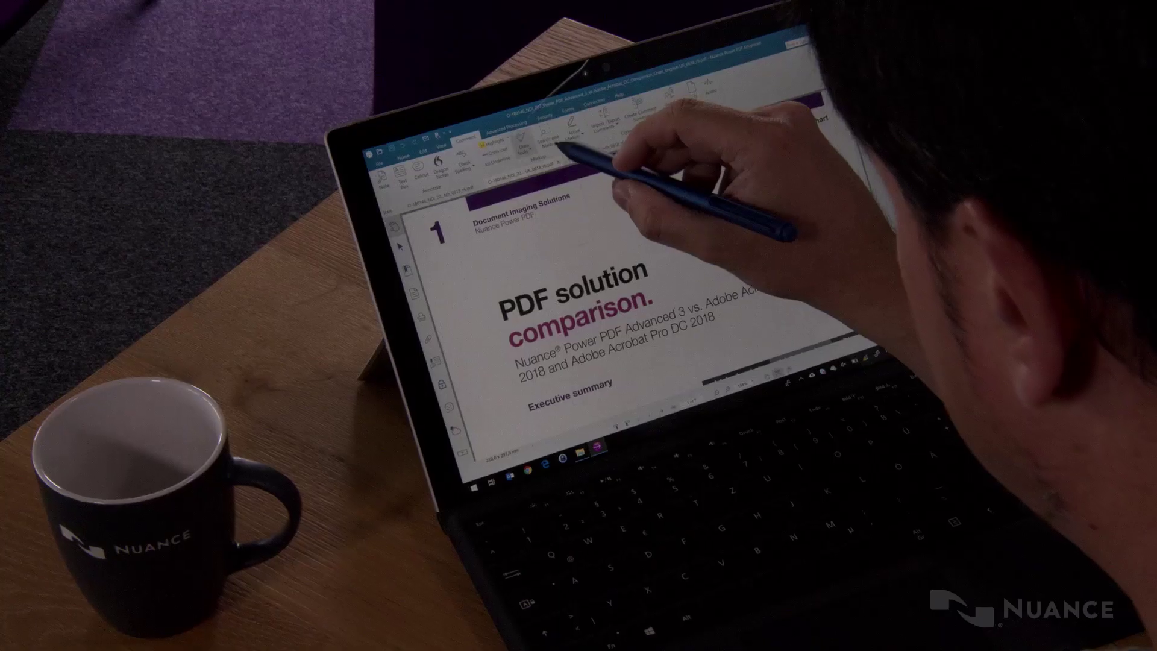
Step: Sketch a freehand pencil curve around the PDF solution title
click(570, 205)
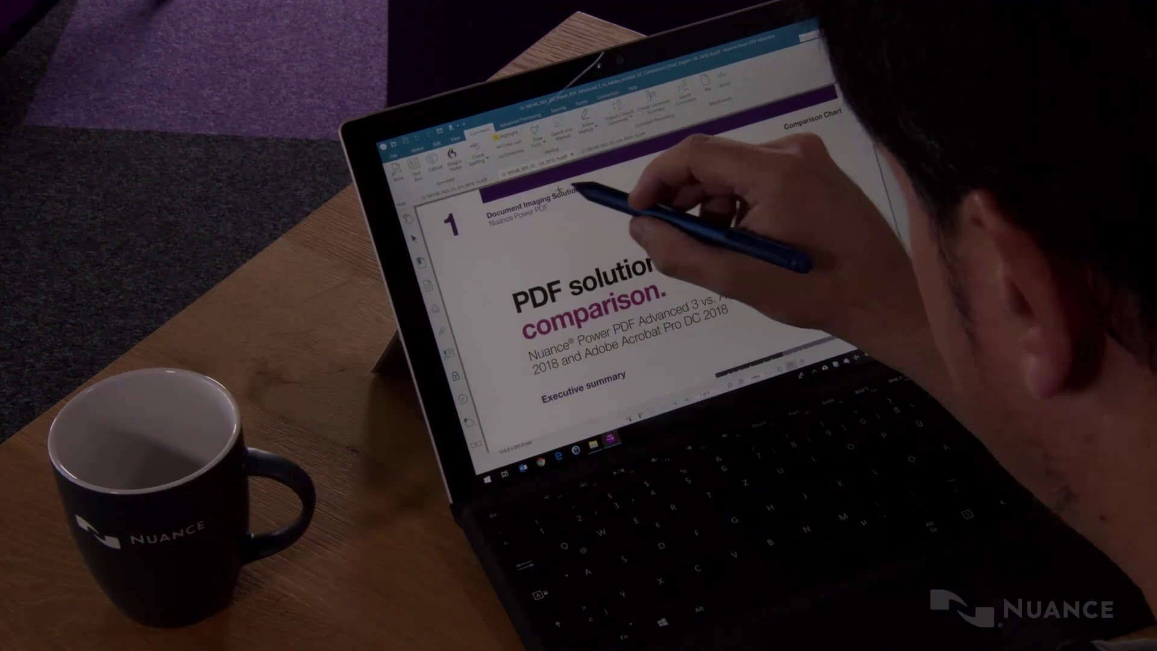
mouse_move(641, 305)
mouse_down()
mouse_move(563, 279)
mouse_move(518, 320)
mouse_up()
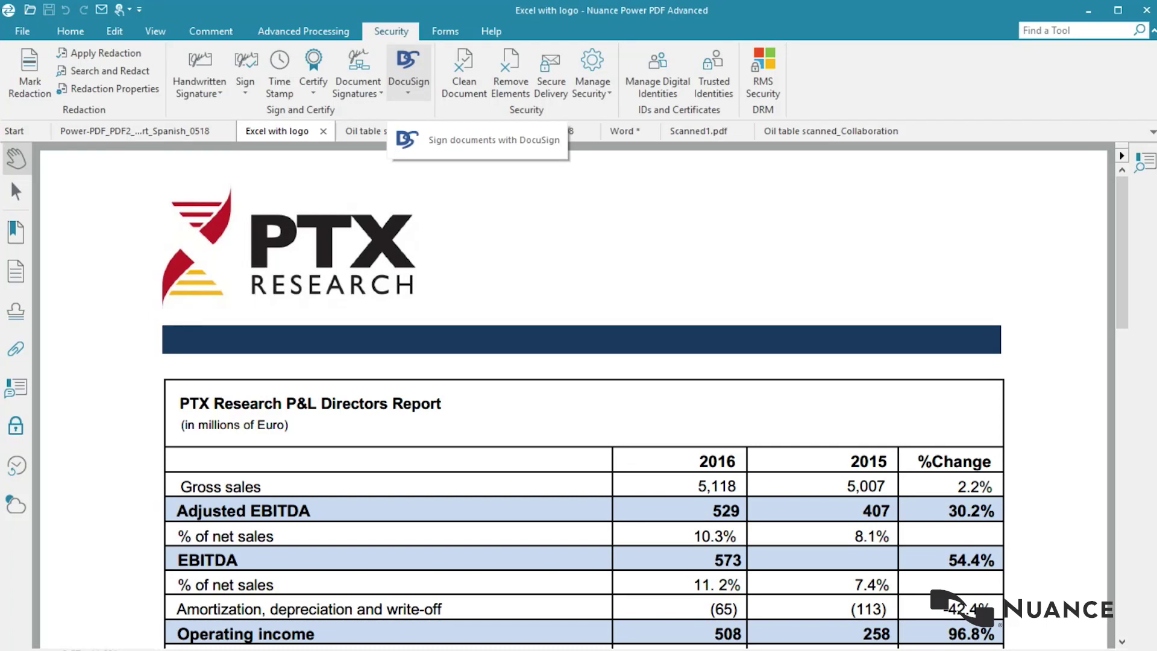
Step: Choose Sign documents with DocuSign and log in with the account e-mail and password
click(408, 84)
click(458, 128)
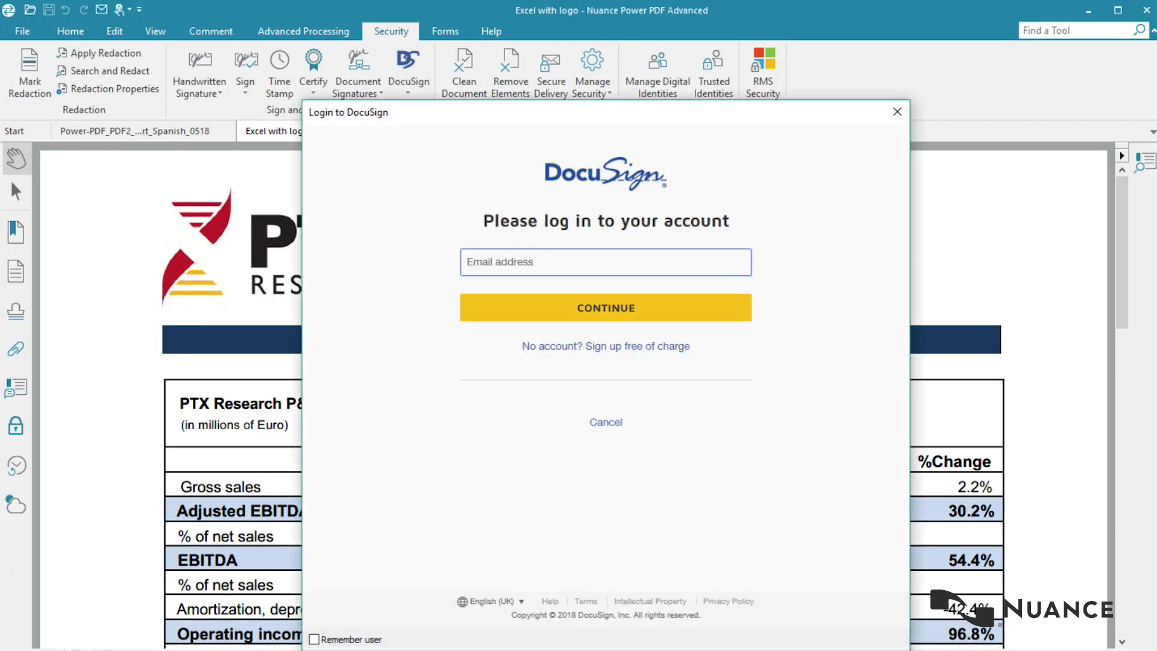
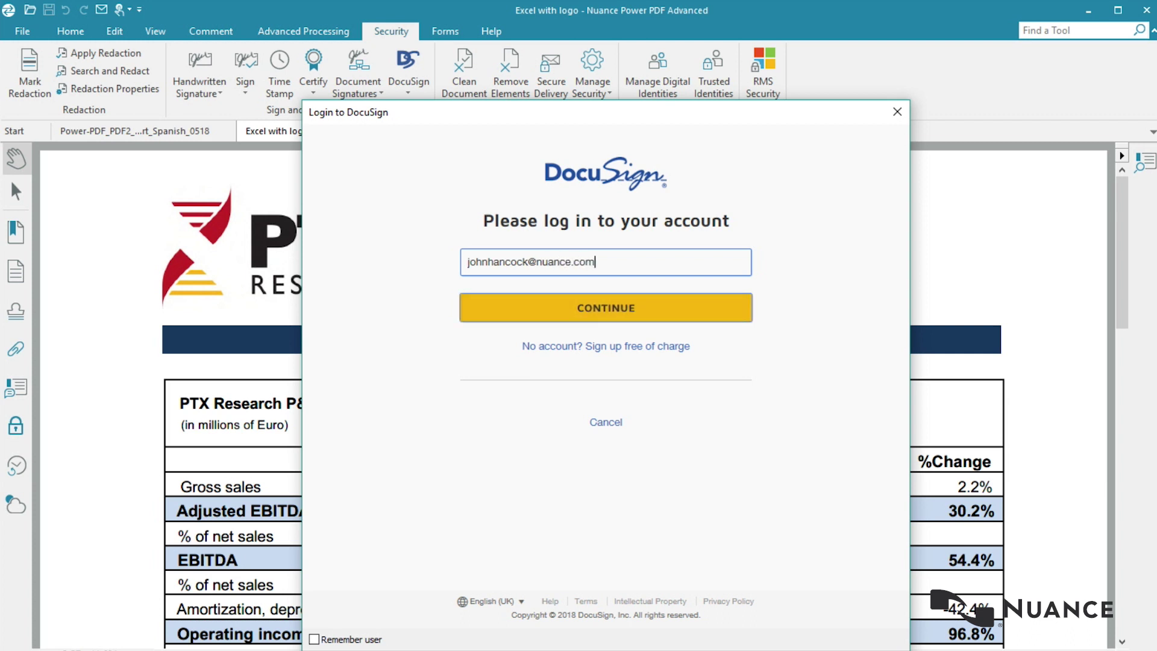
key(Return)
text(••)
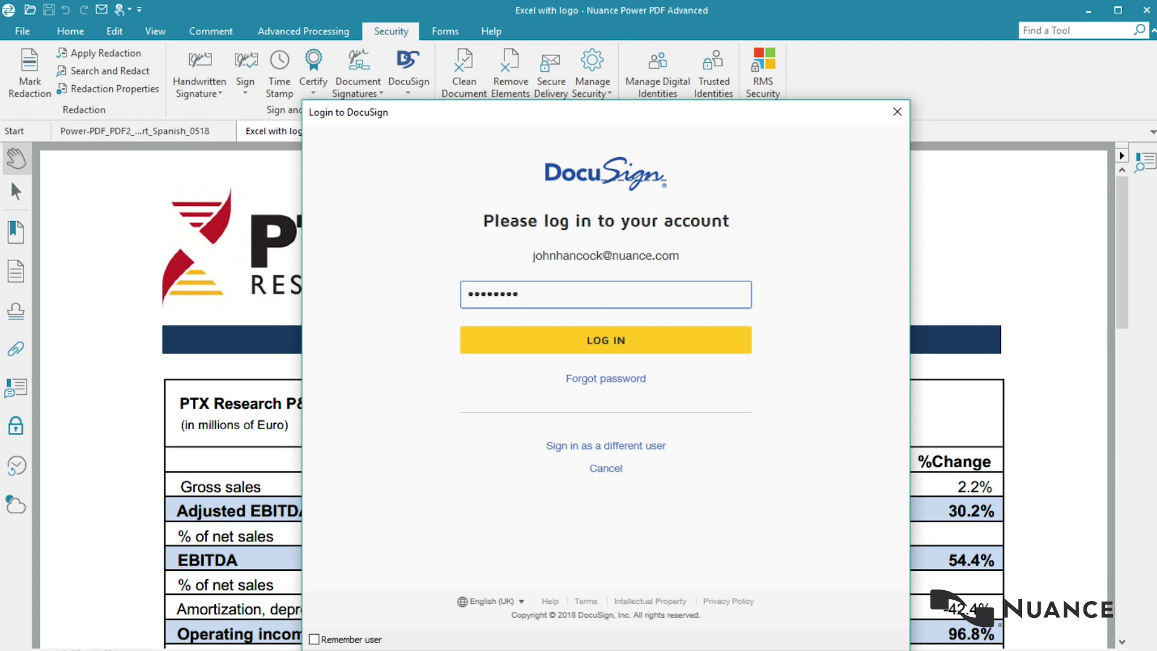
key(Tab)
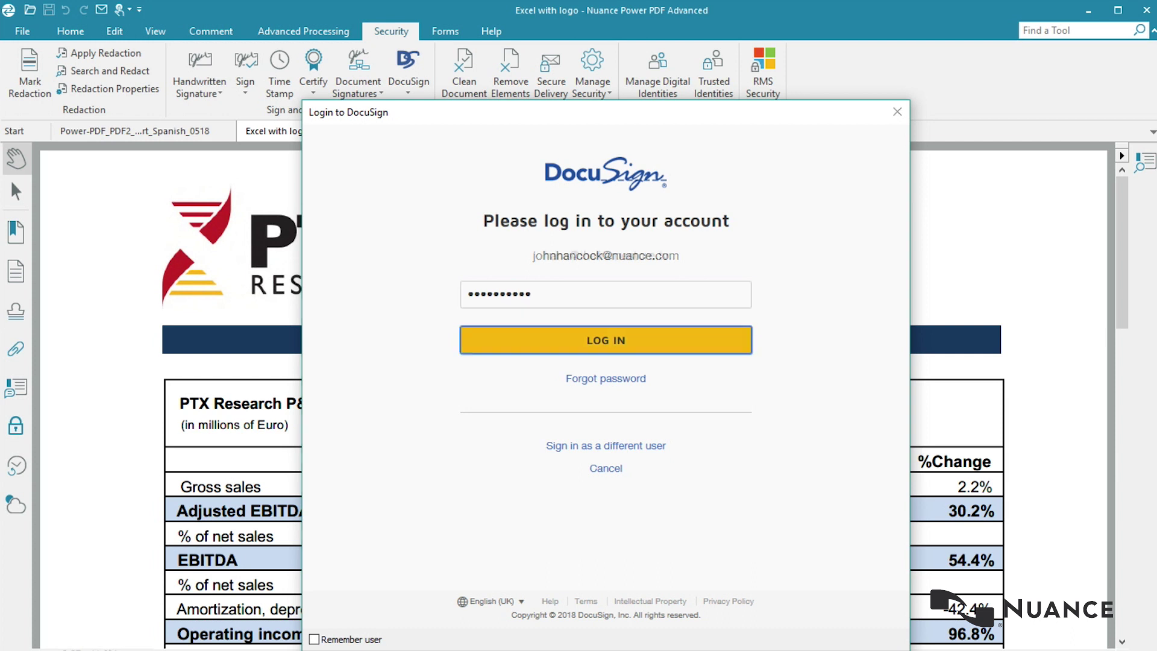
key(Return)
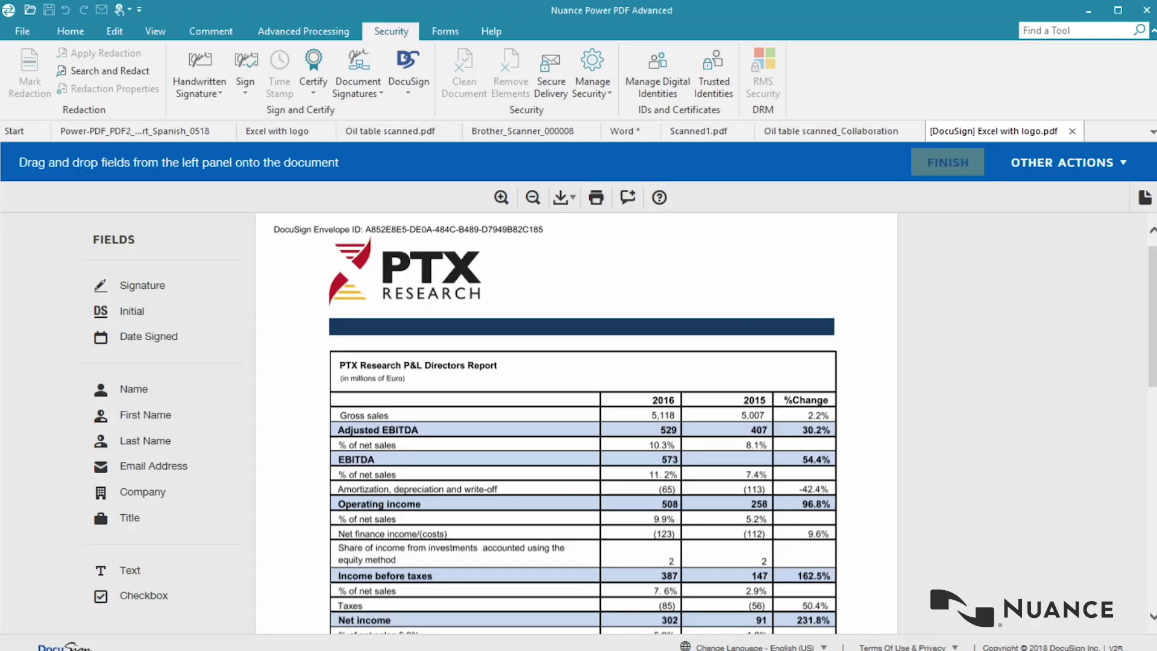
Step: Drop a Signature field at the report's top right, enlarge it, and glance at Other Actions
mouse_move(142, 285)
mouse_down()
mouse_move(244, 296)
mouse_move(720, 270)
mouse_up()
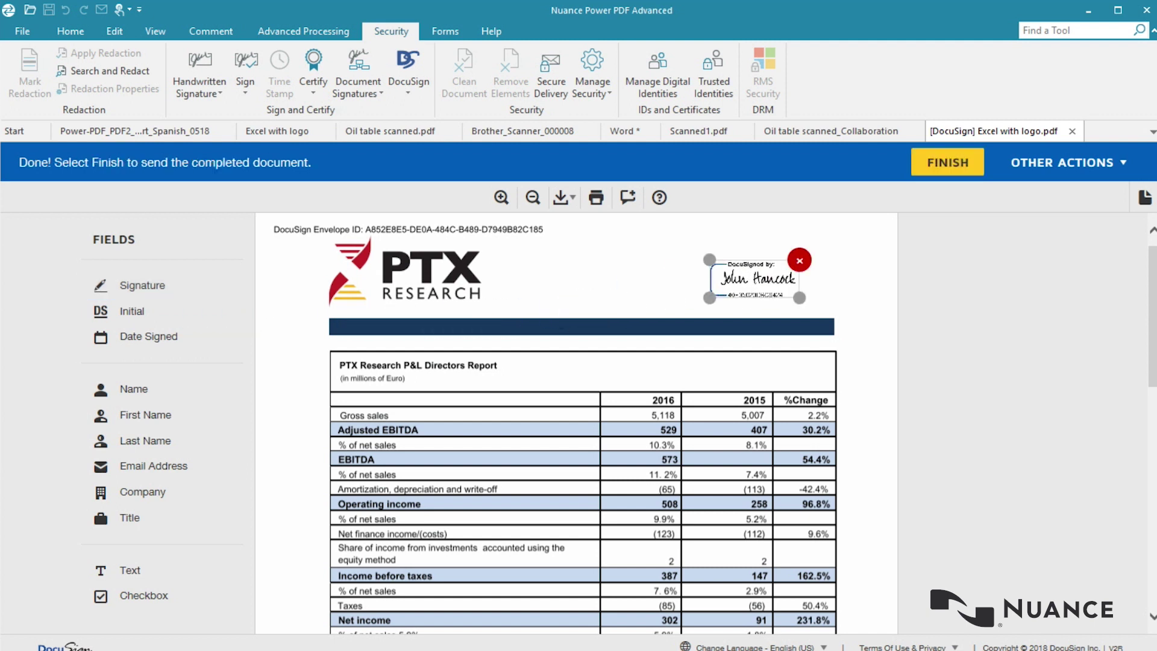
drag(799, 298, 851, 319)
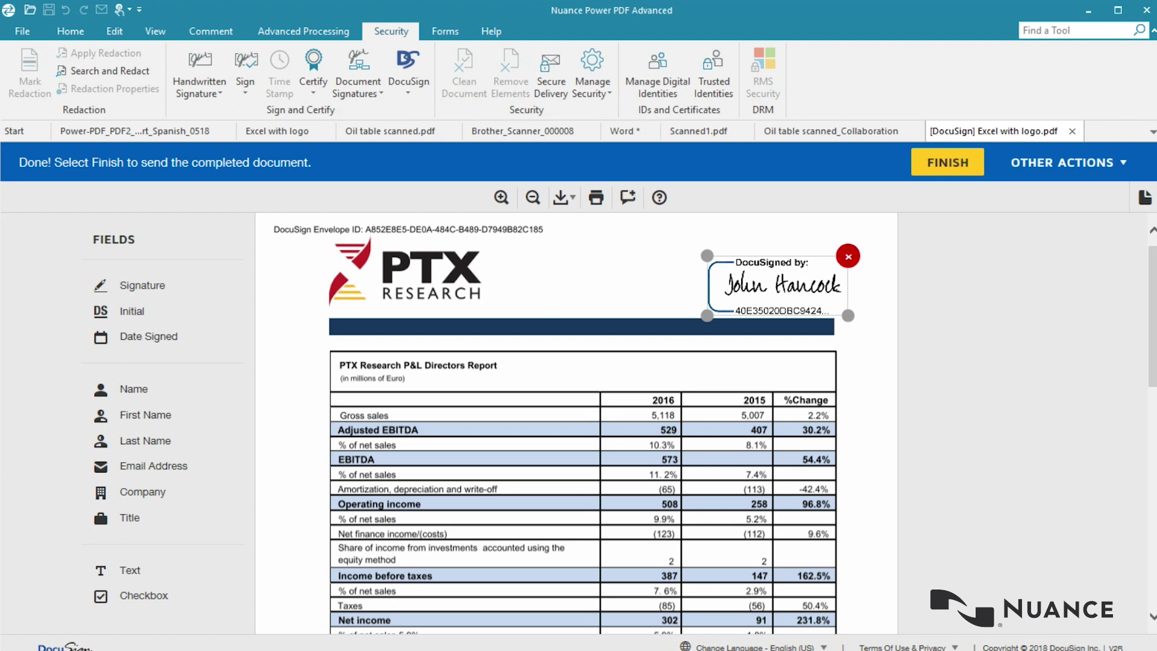
click(1068, 162)
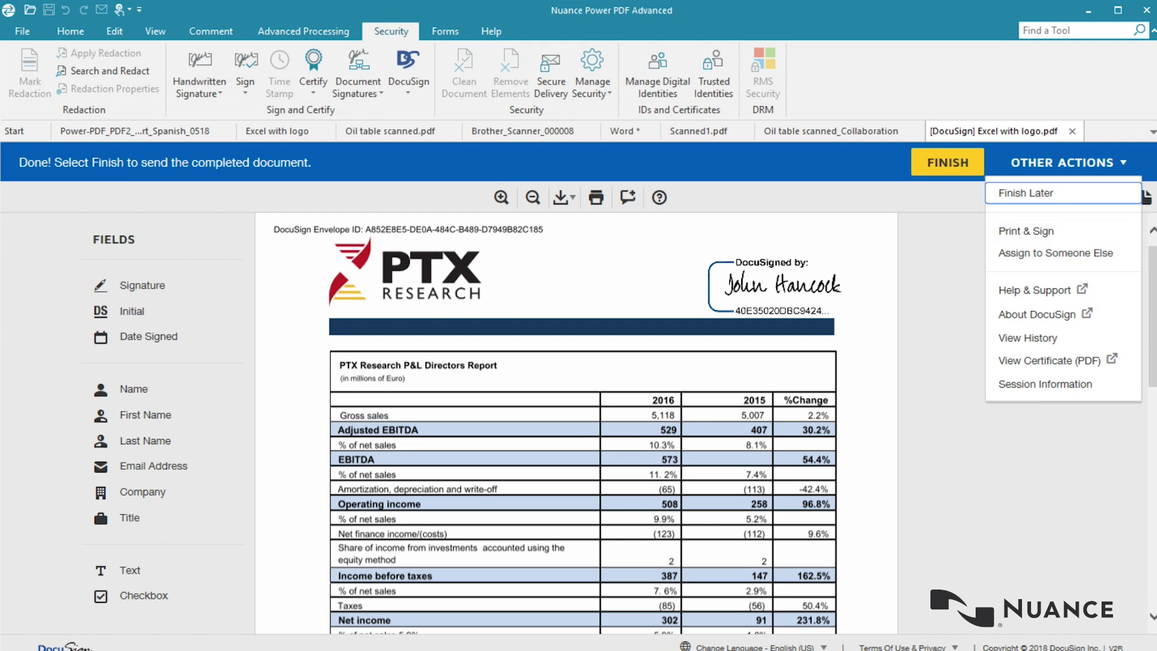
key(Escape)
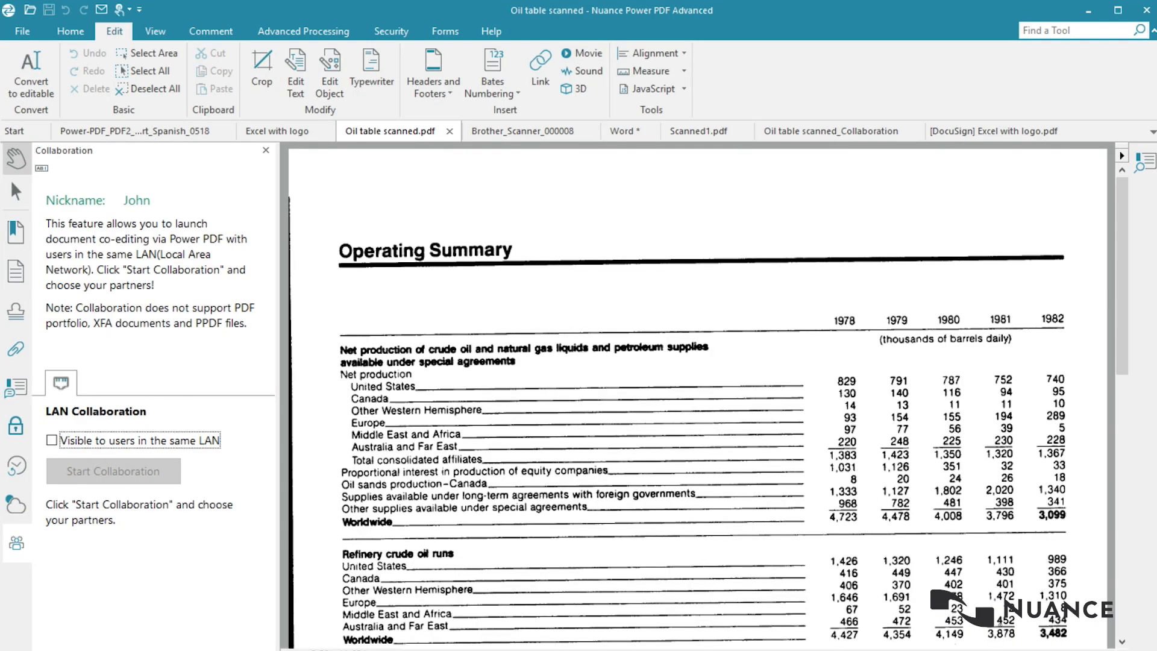
Step: Tick Visible to users in the same LAN, start collaboration, and refresh the partner list
key(space)
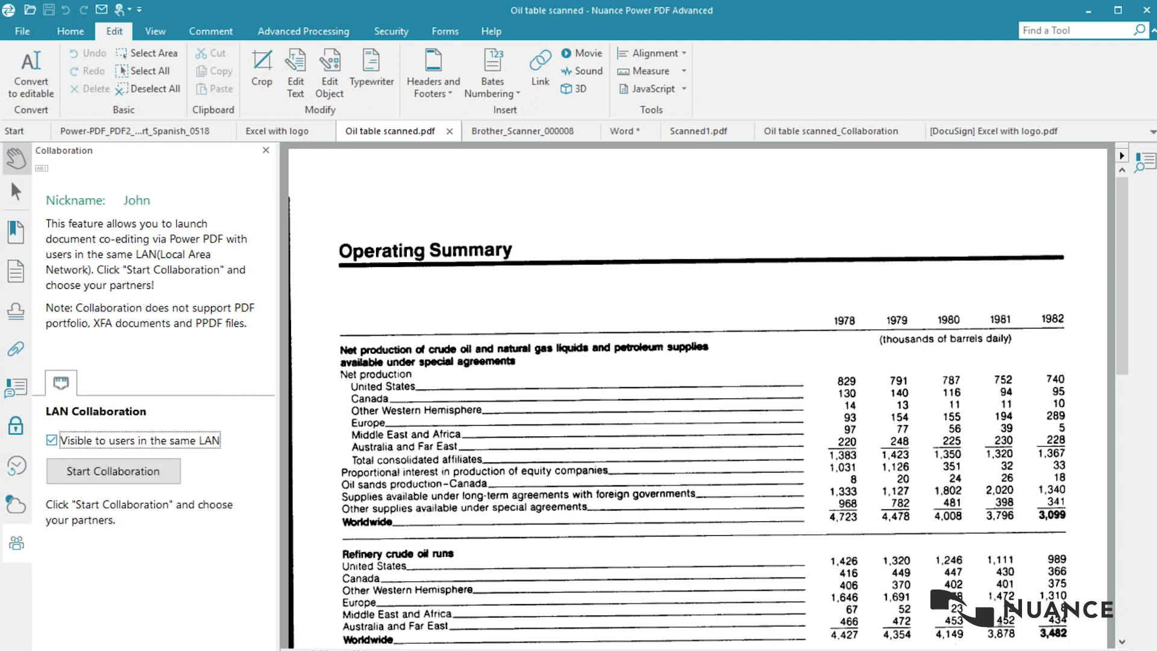
key(Tab)
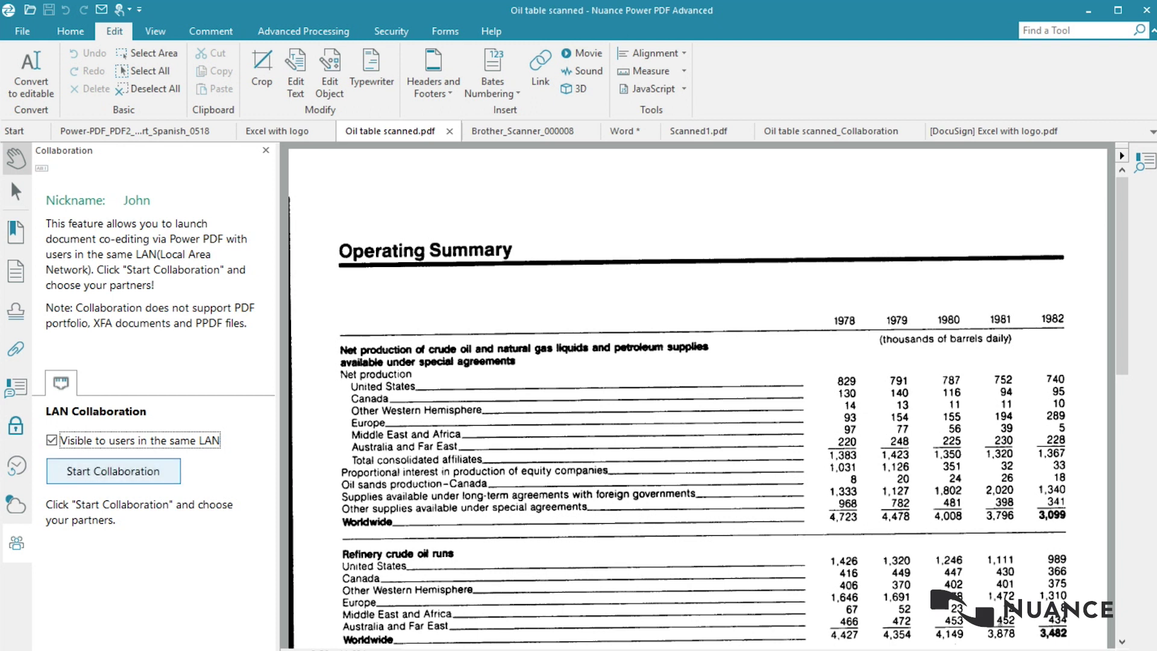
key(space)
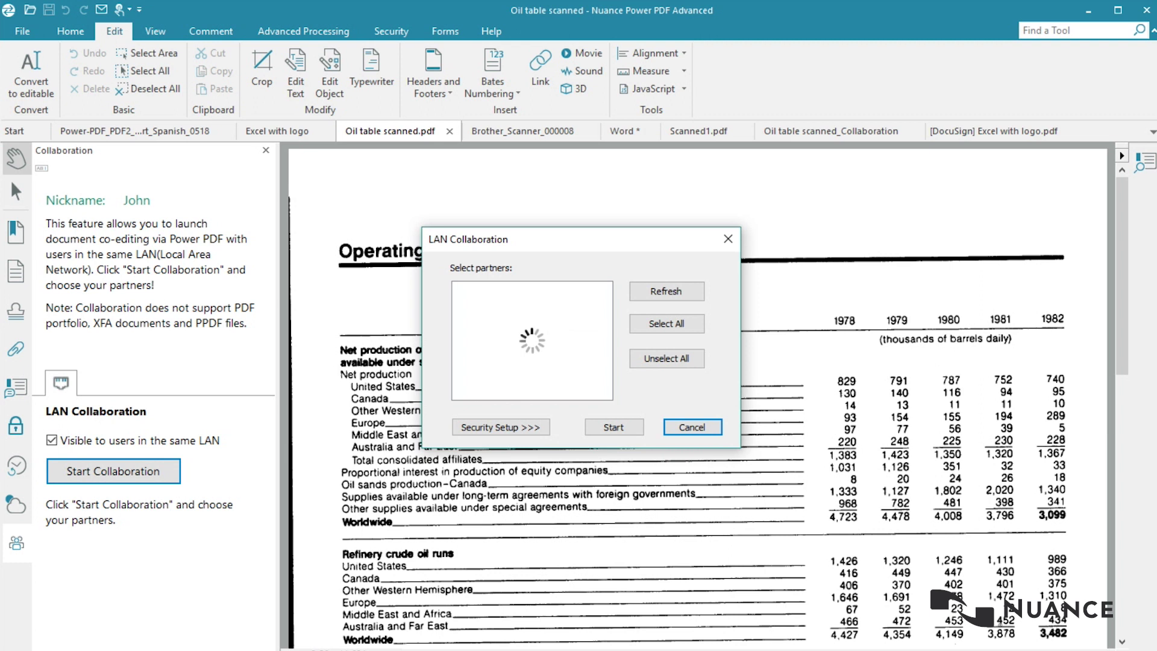
key(Tab)
key(space)
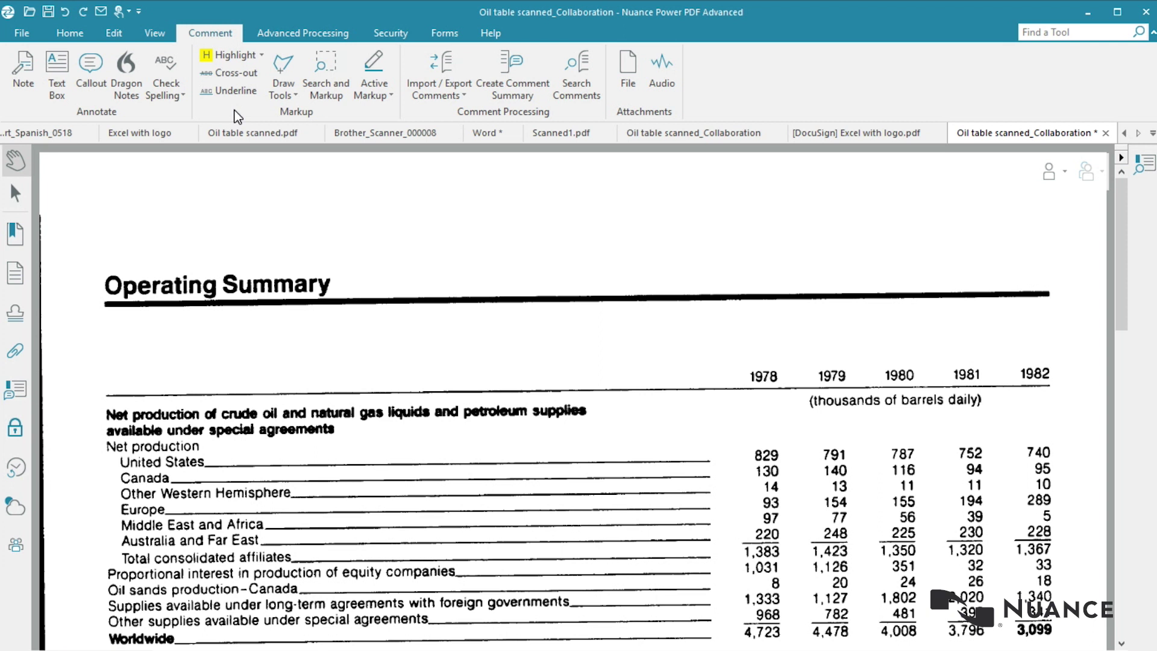
Step: Add a callout with its arrow on the Operating Summary title and its box up-right
click(90, 67)
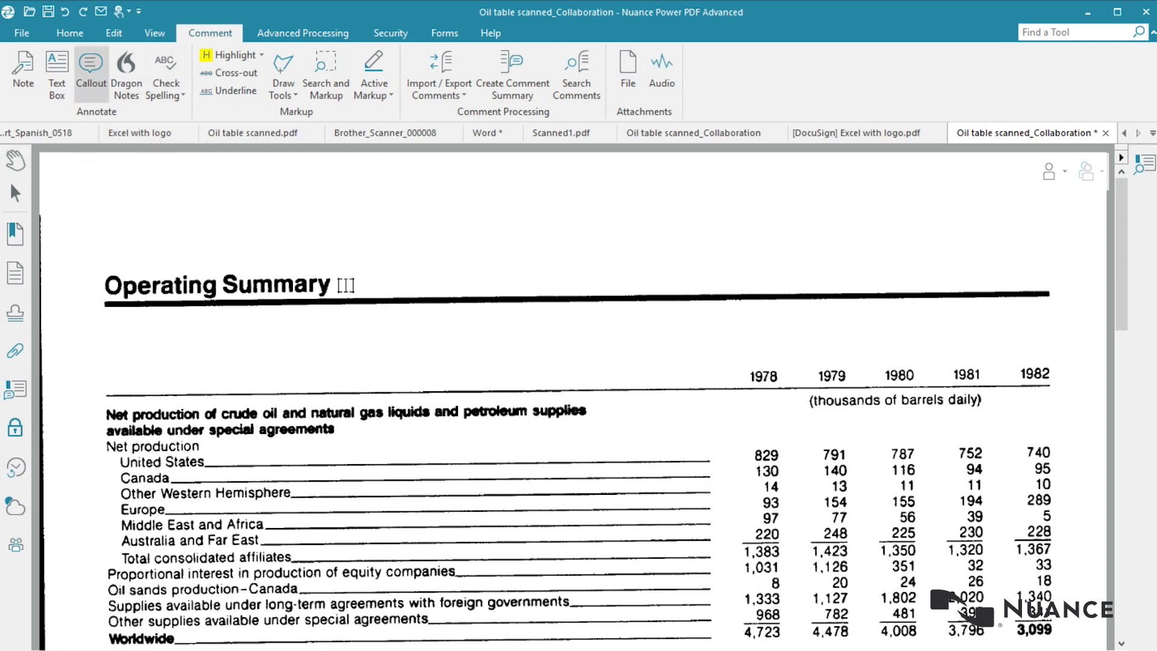
drag(365, 292, 421, 274)
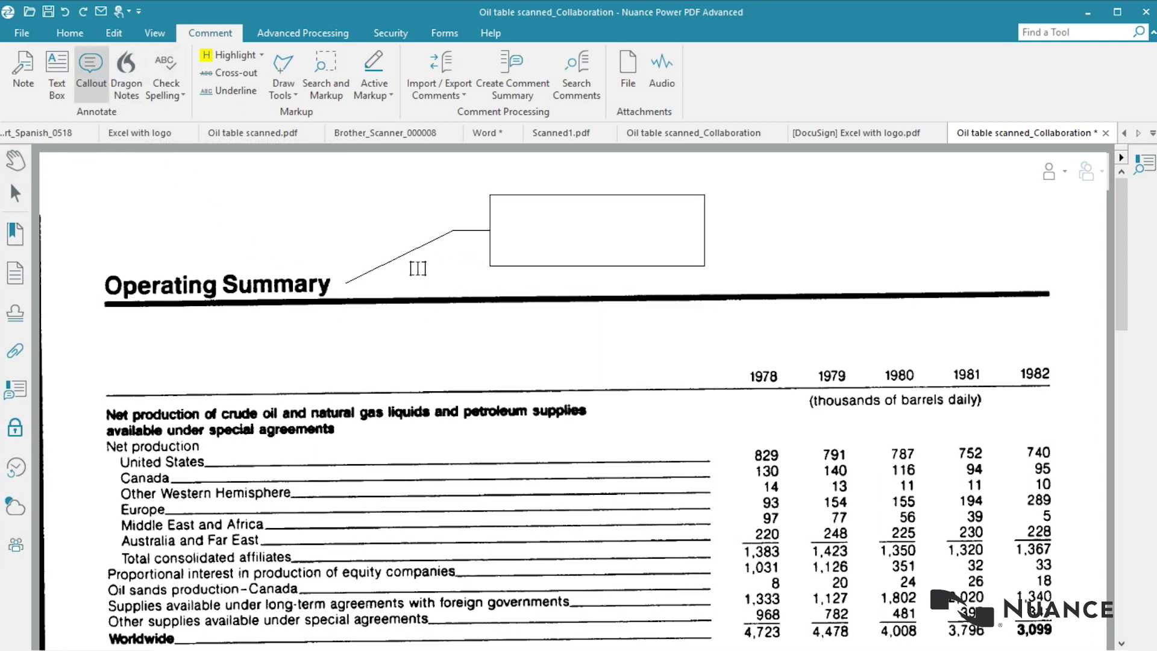
click(550, 244)
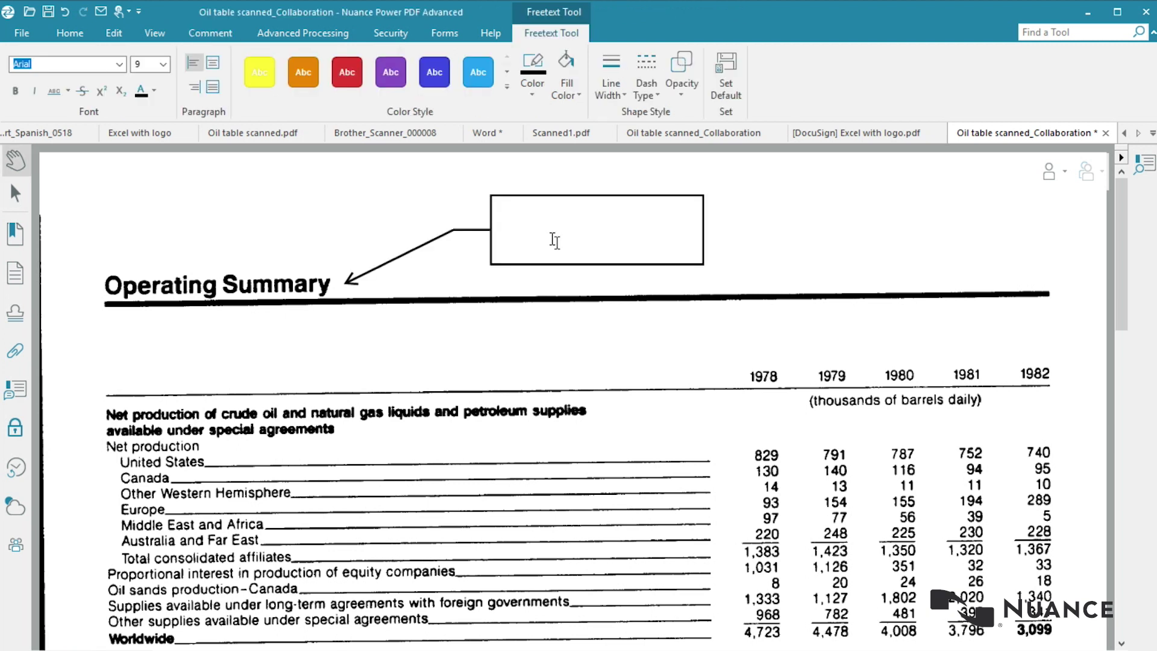